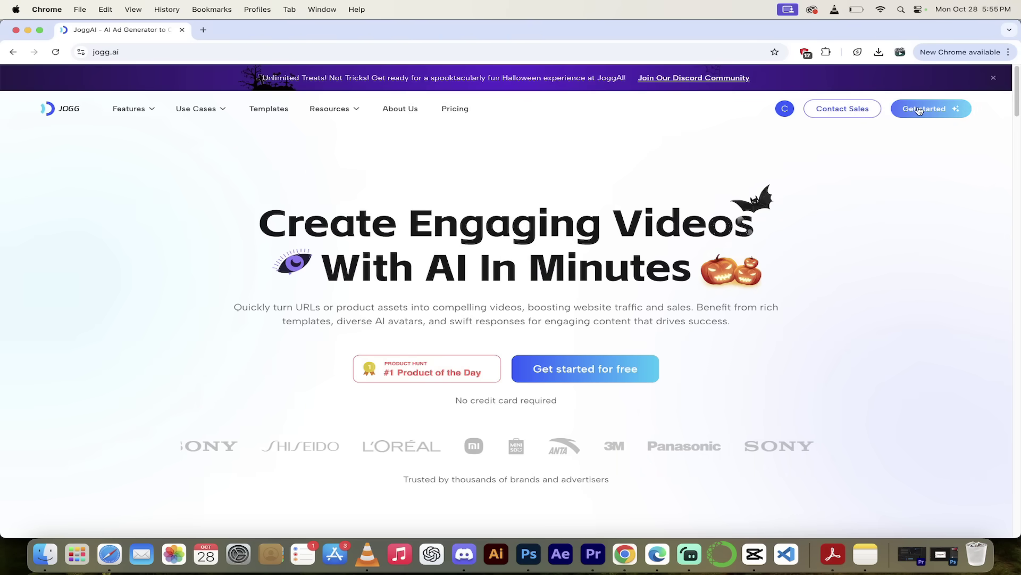
Go to the JoggAI login page and sign in with the first suggested Google account
left_click(919, 109)
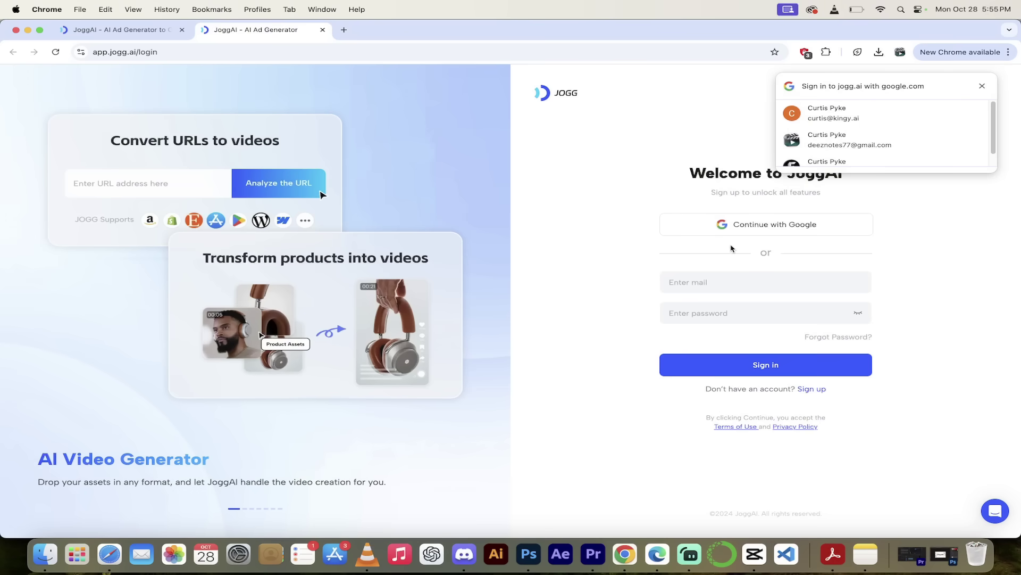
left_click(843, 114)
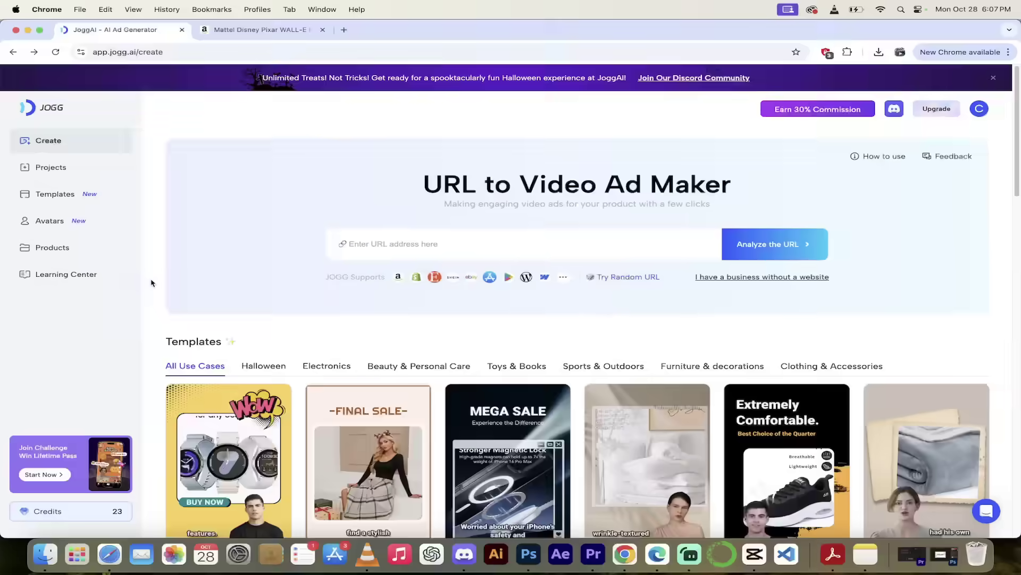
Look over the URL to Video Ad Maker page and browse the template previews for all use cases
scroll(151, 283, "down", 1)
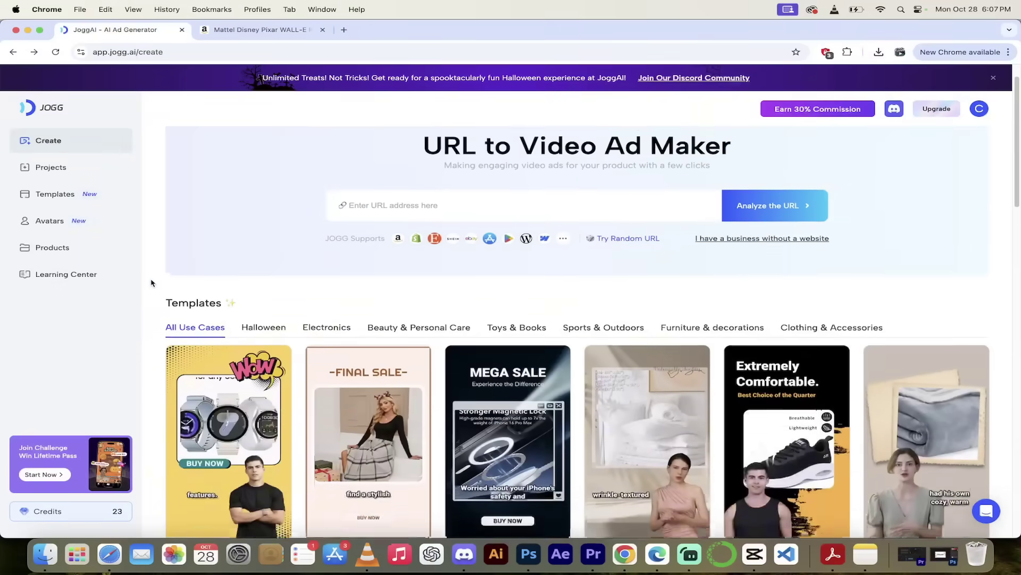
scroll(150, 283, "down", 1)
scroll(150, 283, "down", 1)
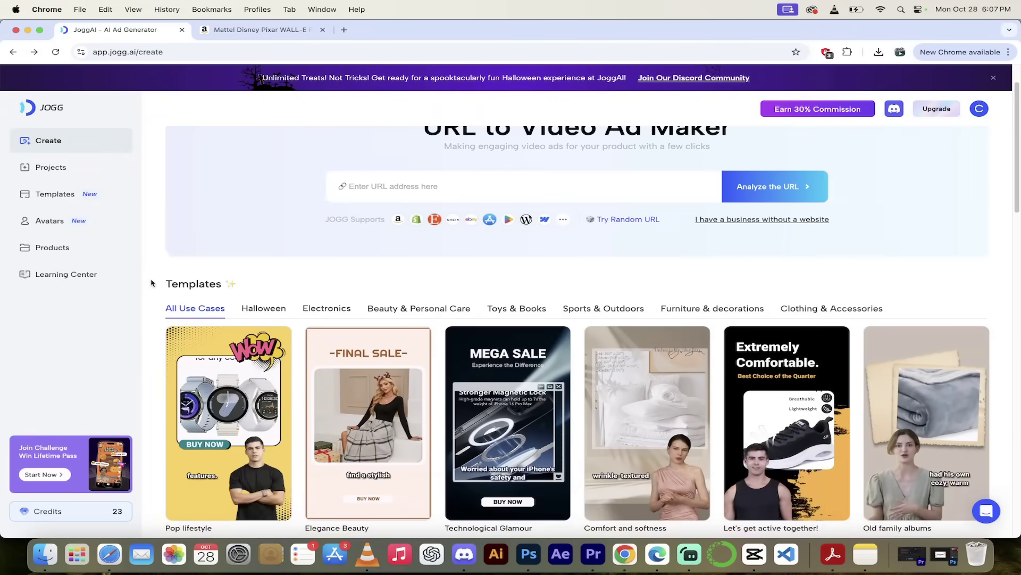
scroll(151, 283, "up", 2)
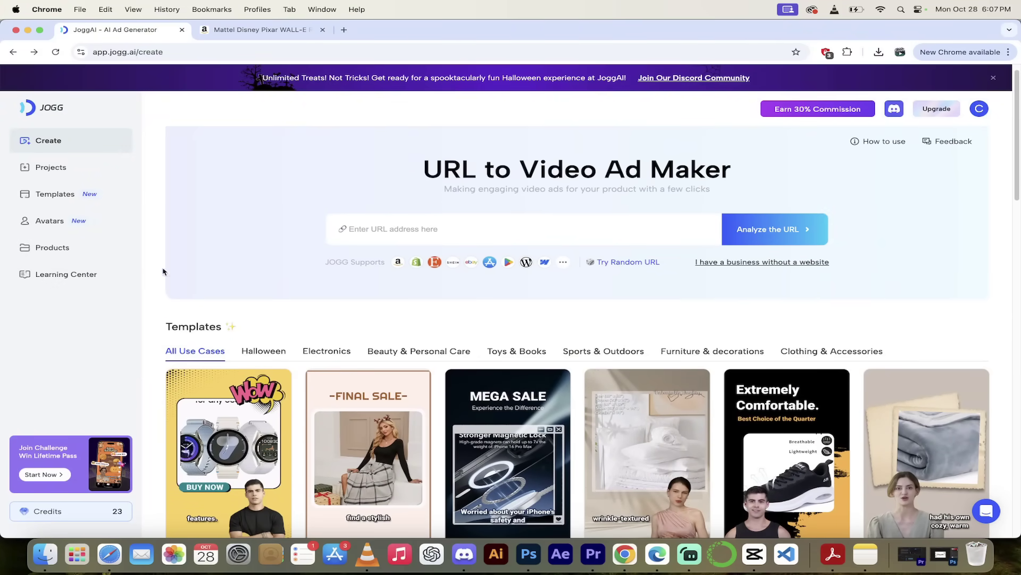
scroll(614, 384, "down", 4)
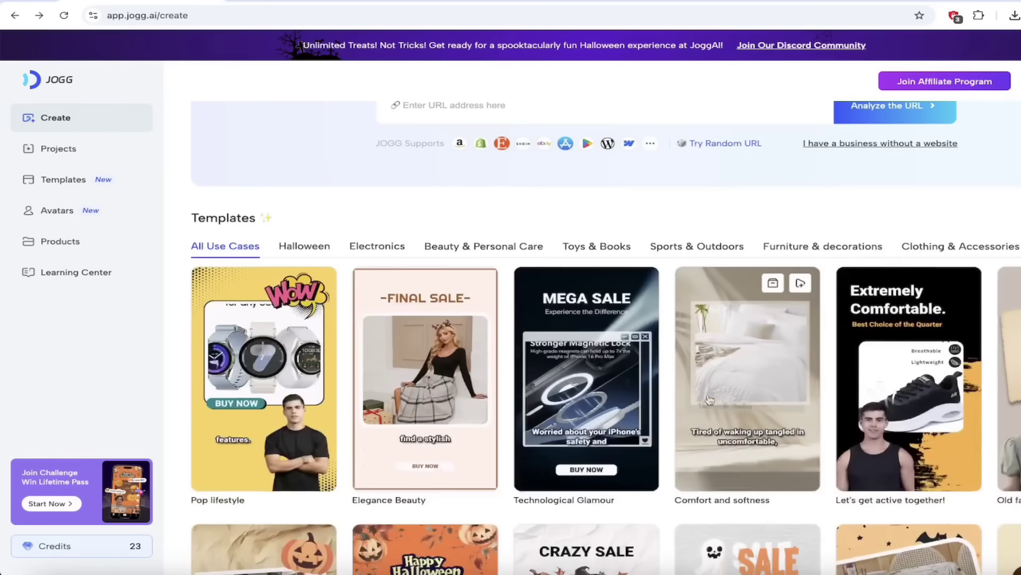
scroll(709, 399, "down", 7)
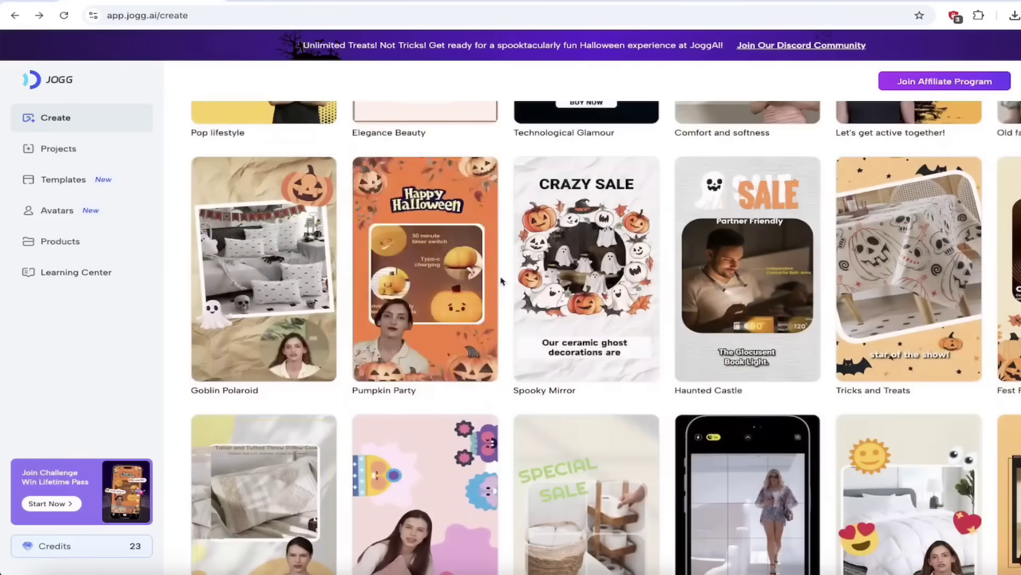
scroll(502, 281, "up", 9)
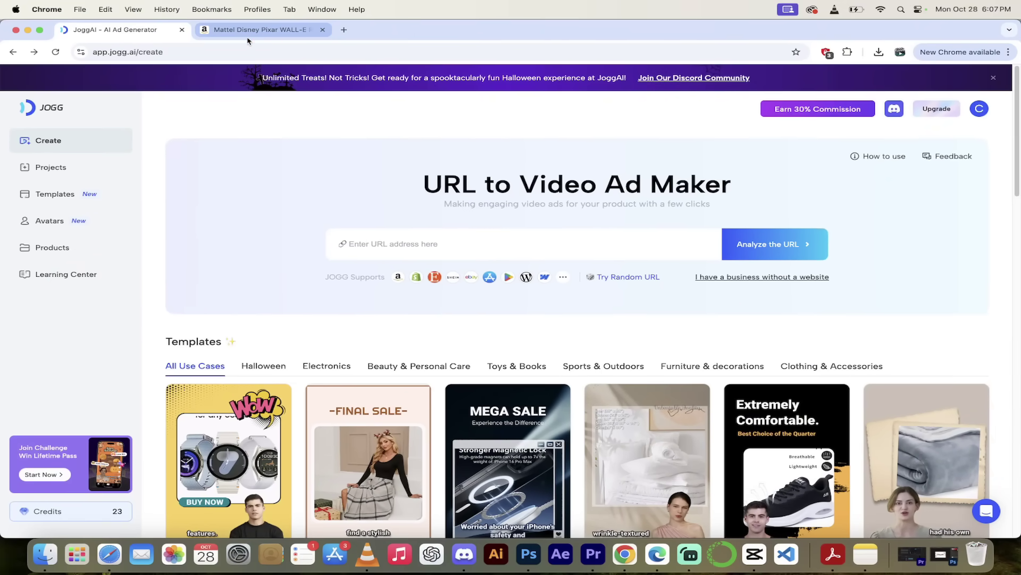
Copy the full web address of the Mattel Disney Pixar WALL-E Robot Toy page on Amazon
left_click(255, 35)
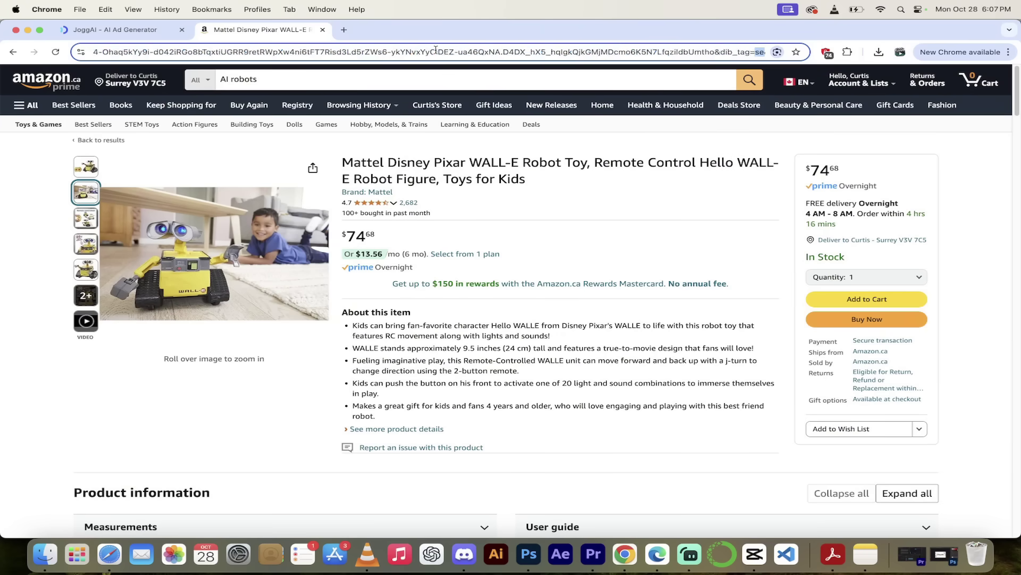
right_click(434, 50)
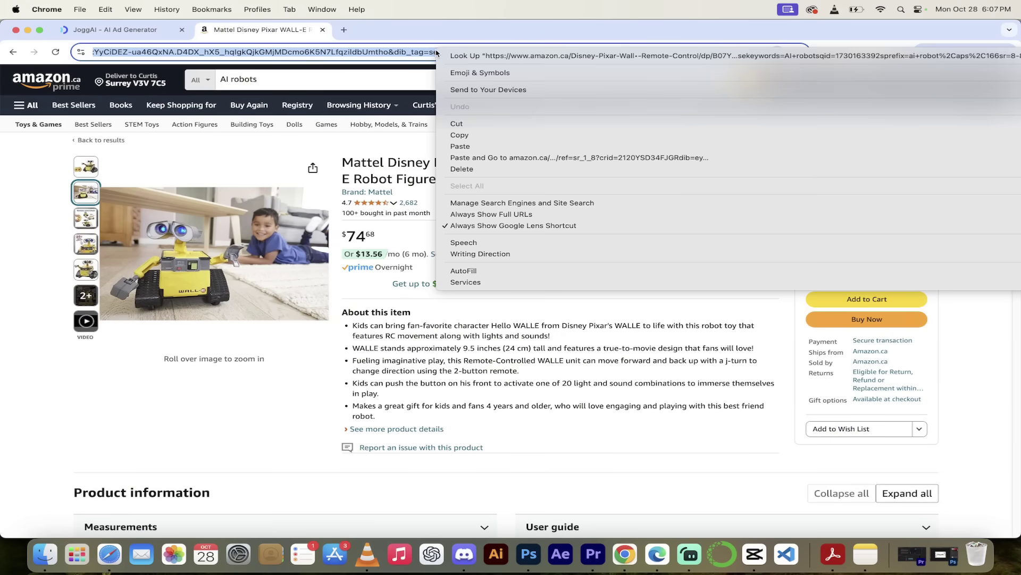
left_click(459, 135)
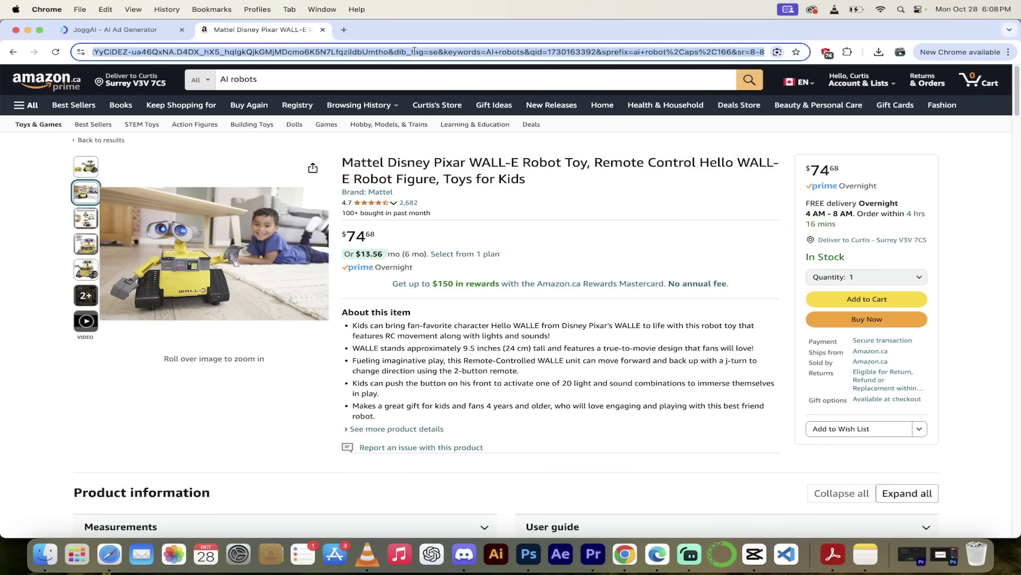
Paste the copied Amazon product address into JoggAI's URL to Video Ad Maker and analyze it
left_click(142, 33)
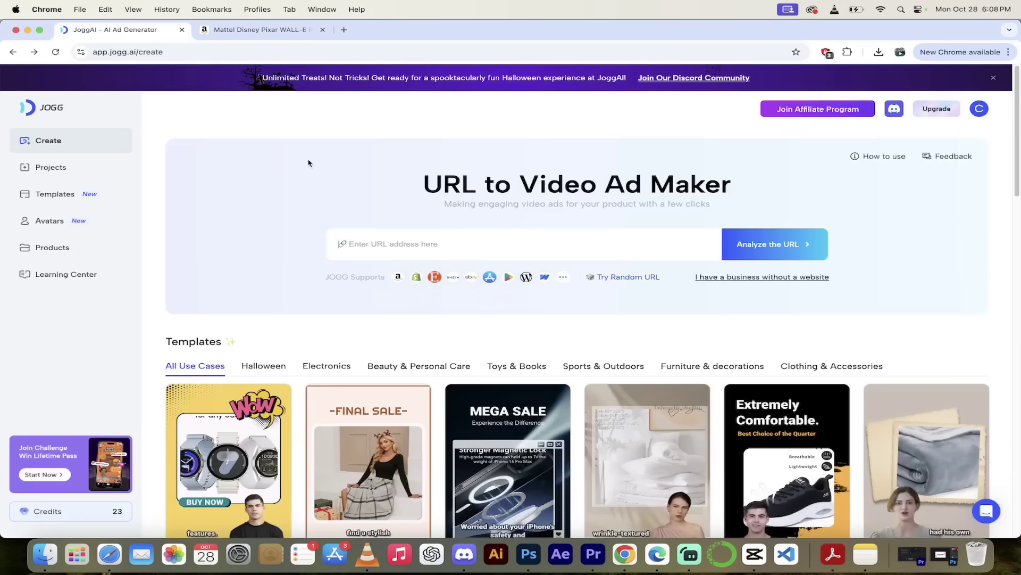
left_click(358, 238)
key("super+v")
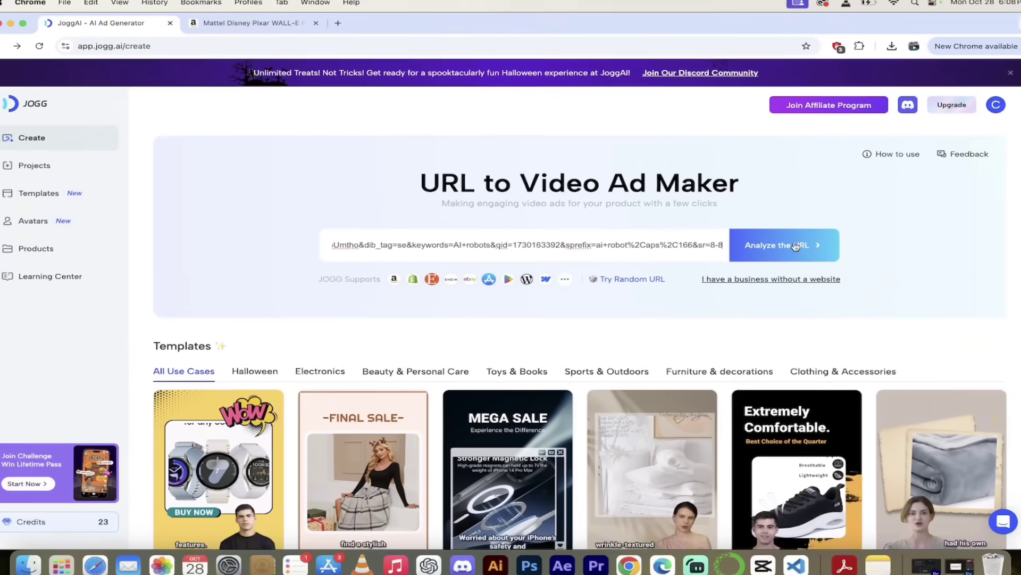
left_click(795, 245)
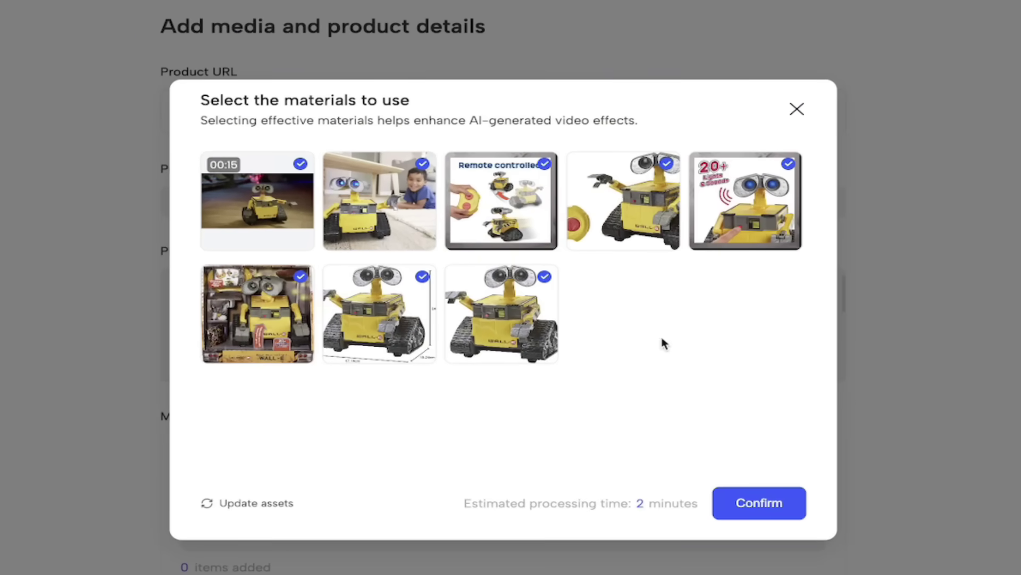
Exclude the last WALL-E image from the materials to use and confirm the remaining selection
left_click(545, 277)
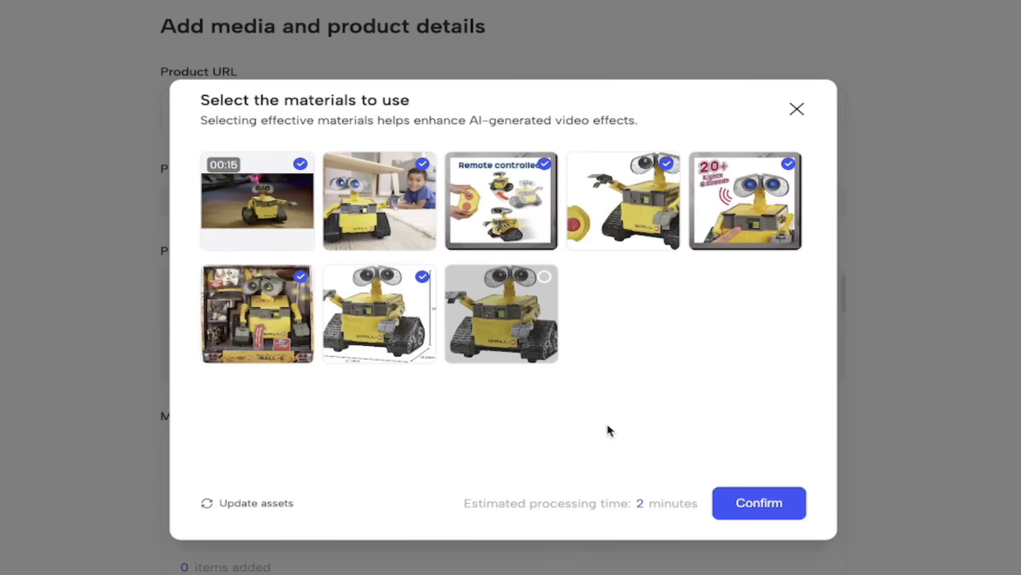
left_click(750, 514)
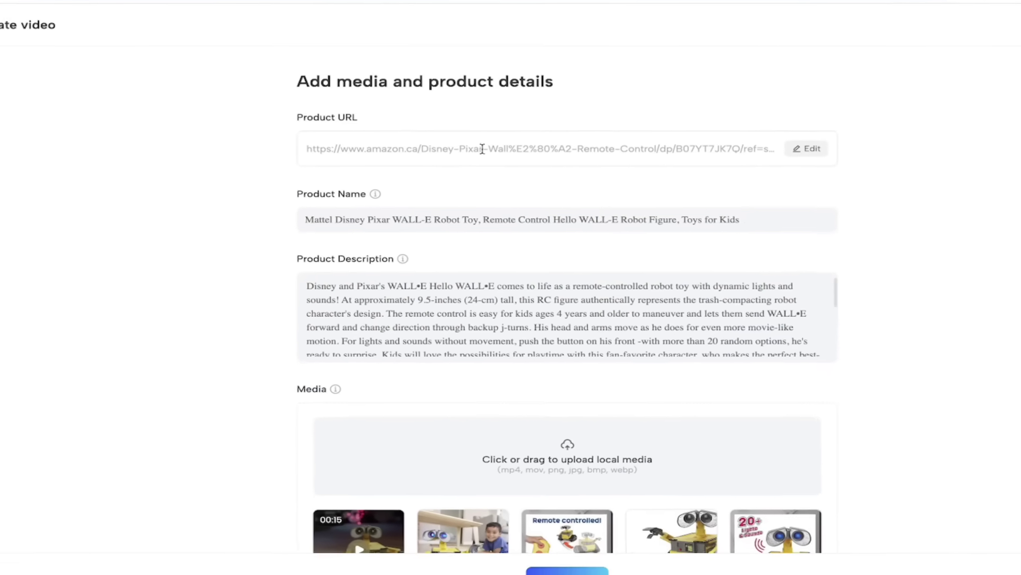
Examine the imported product name, the full product description and the media items for the WALL-E toy
scroll(874, 319, "down", 2)
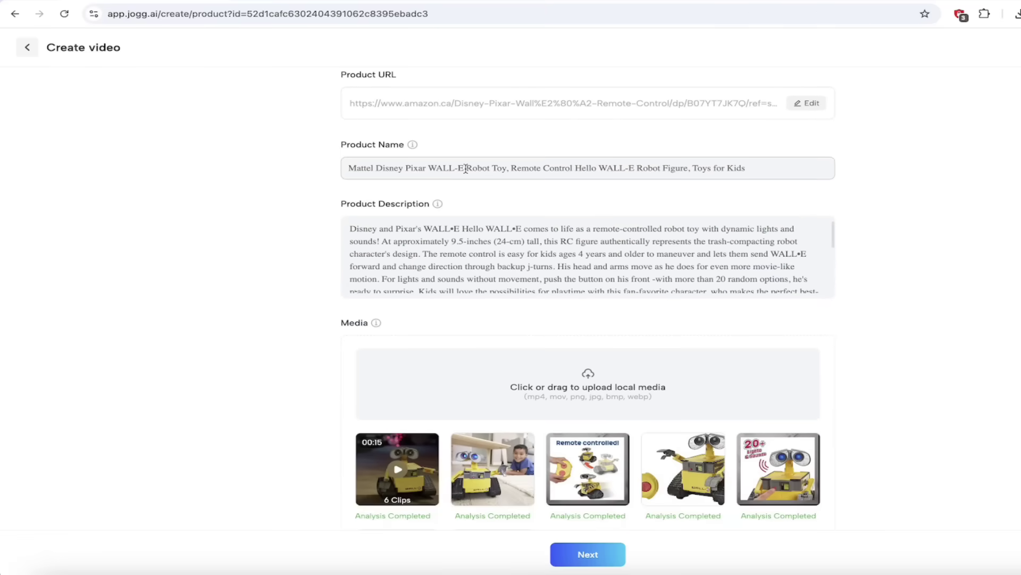
triple_click(466, 169)
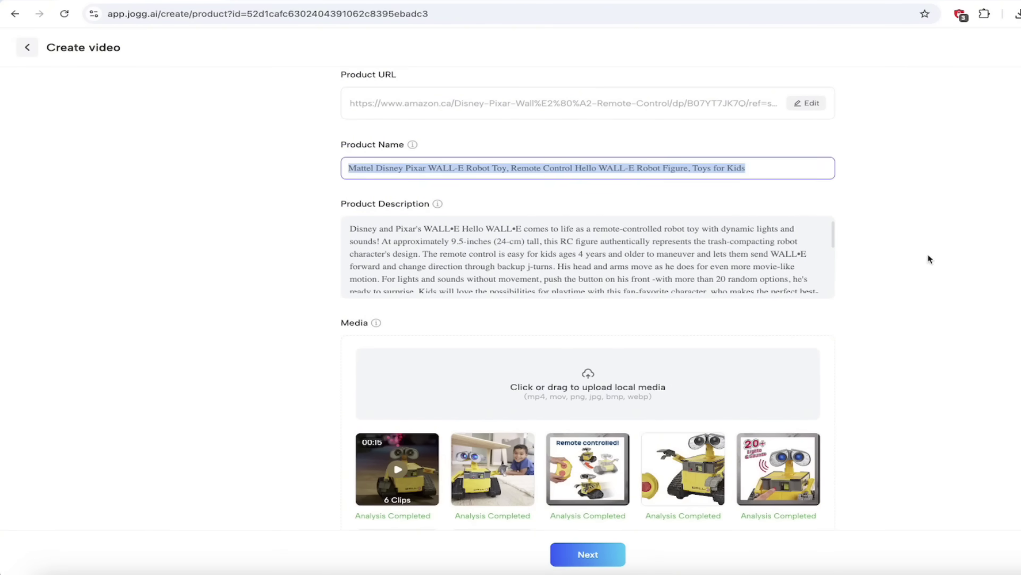
left_click(911, 259)
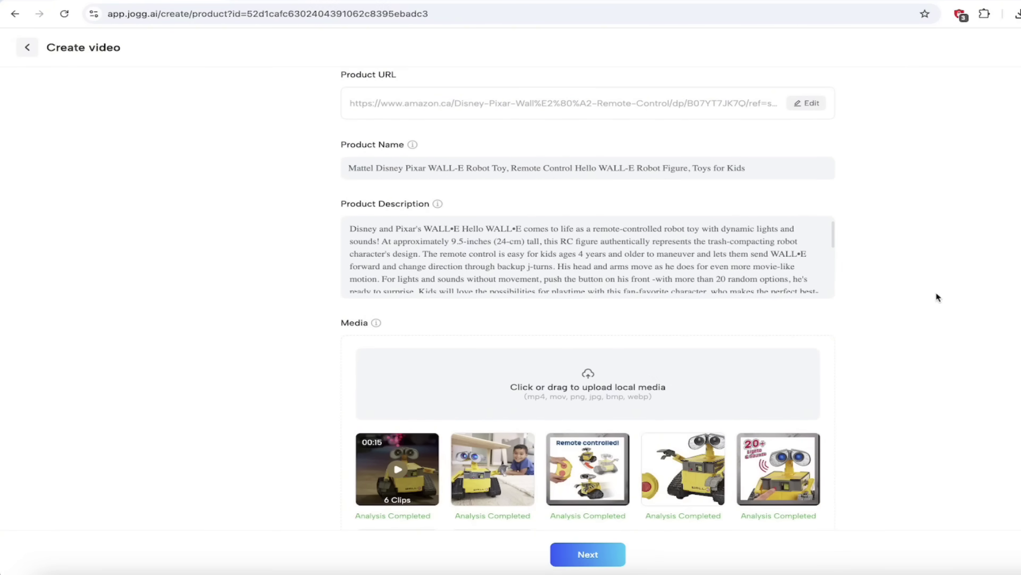
scroll(923, 315, "down", 1)
scroll(623, 198, "down", 2)
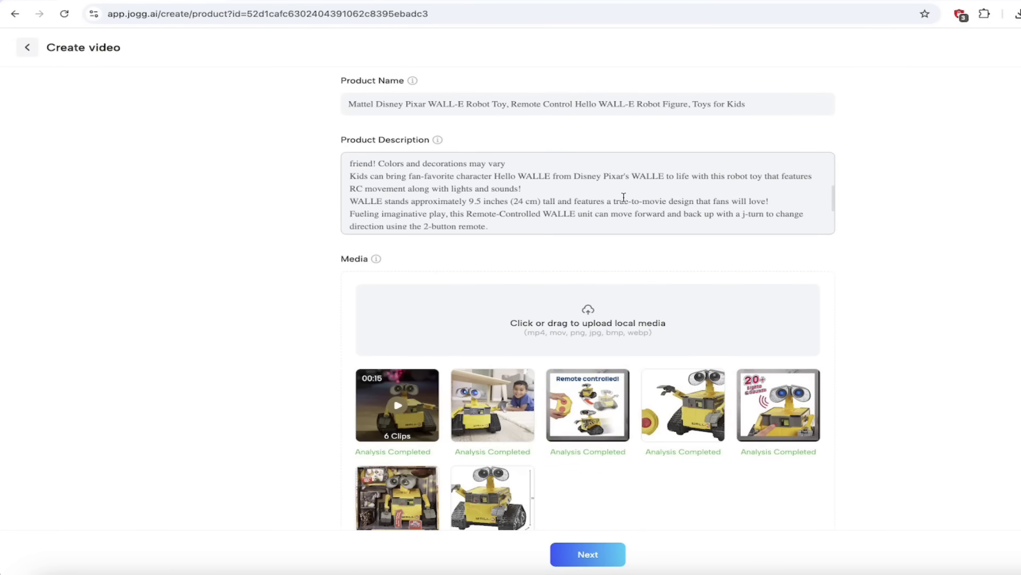
scroll(623, 198, "up", 2)
scroll(624, 198, "down", 3)
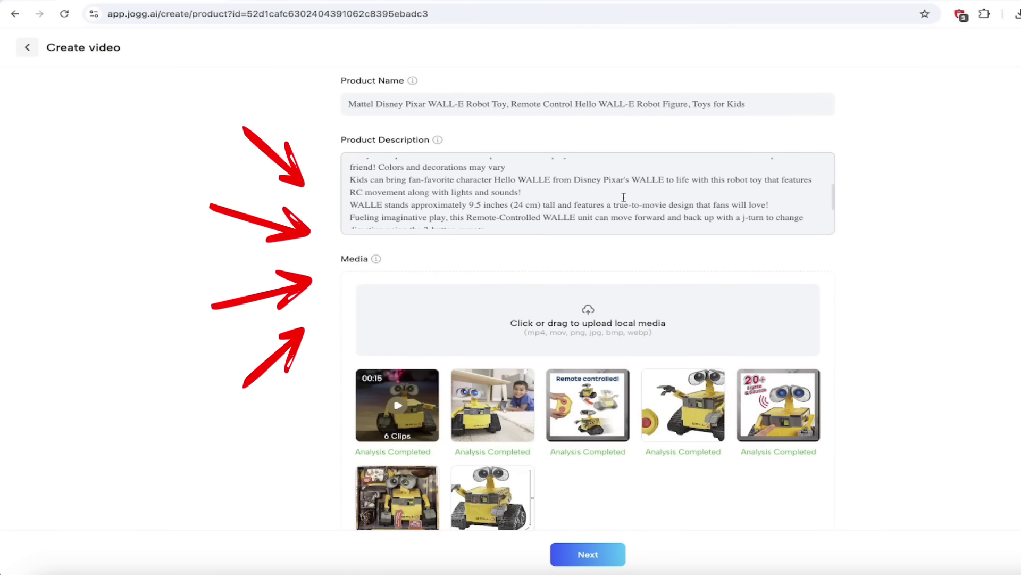
scroll(622, 198, "down", 1)
scroll(889, 322, "down", 2)
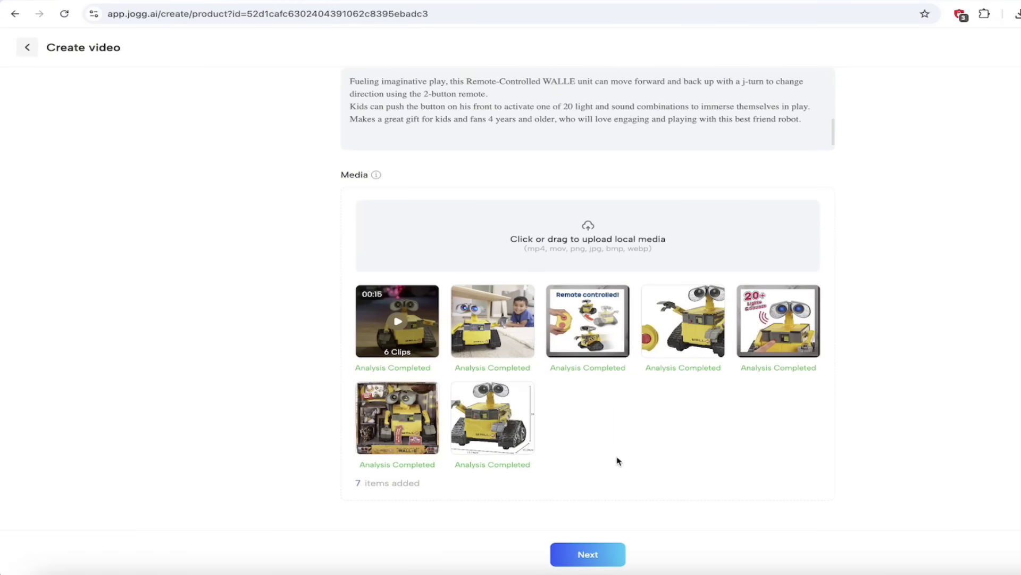
Proceed to the video settings, set the length to 30 seconds and the target audience to "AI afficionados", and continue to the scripts
left_click(577, 556)
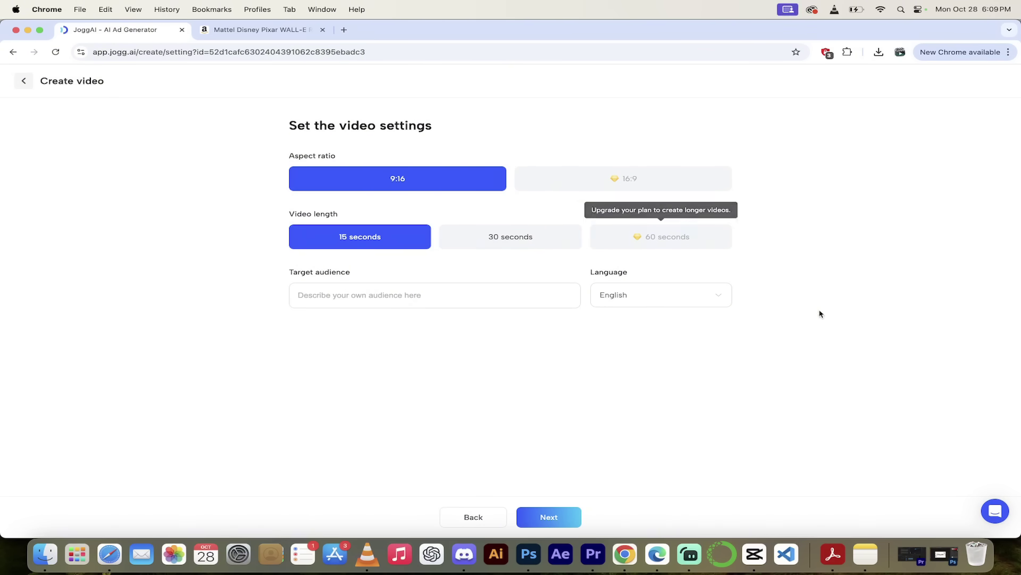
left_click(516, 241)
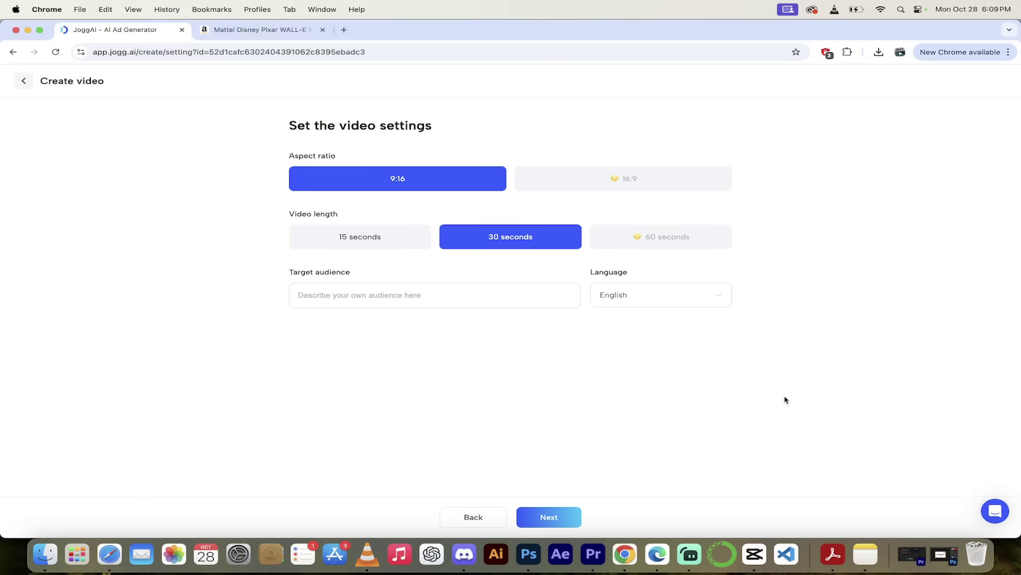
left_click(429, 294)
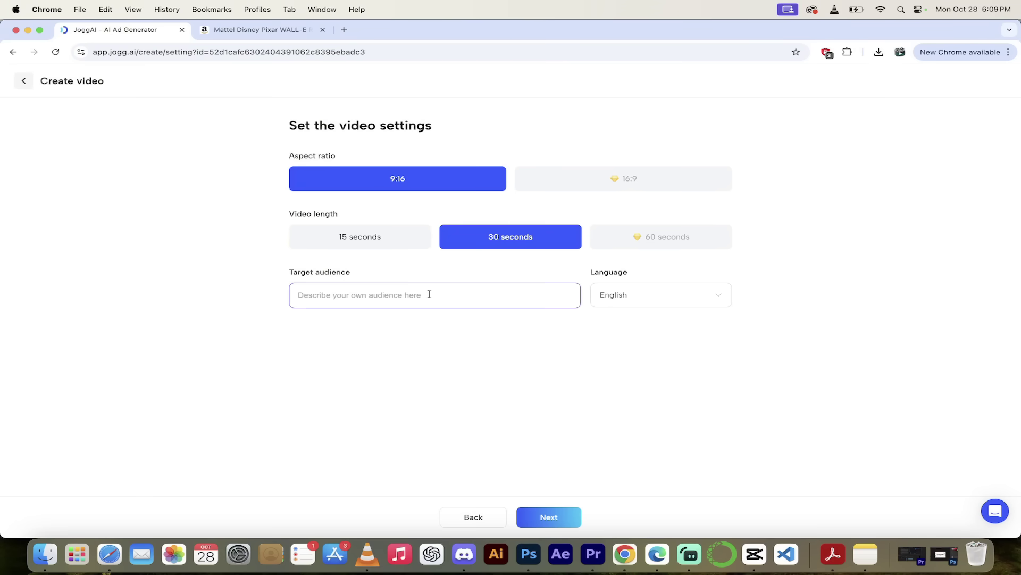
type("AI afficionados")
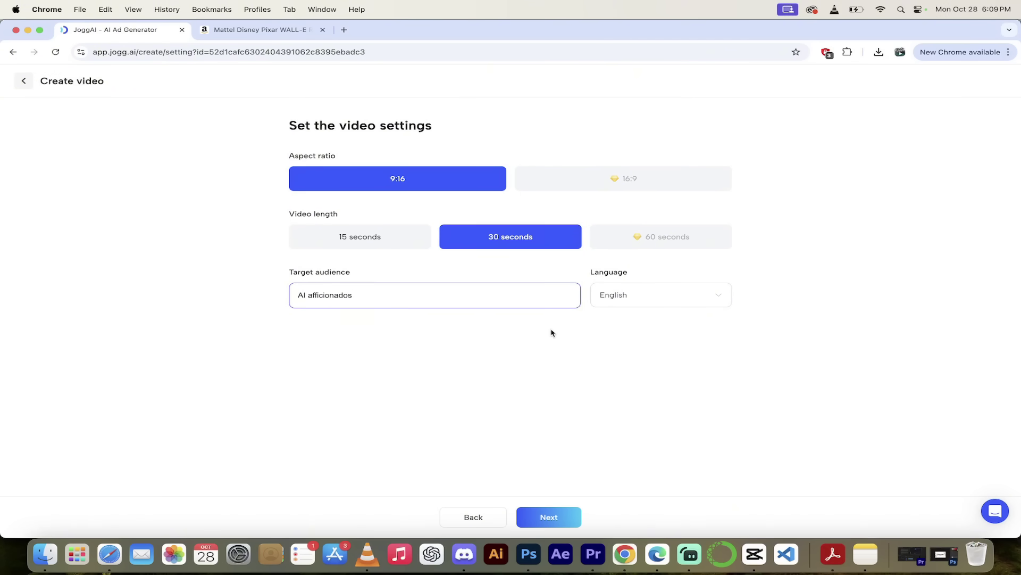
left_click(552, 504)
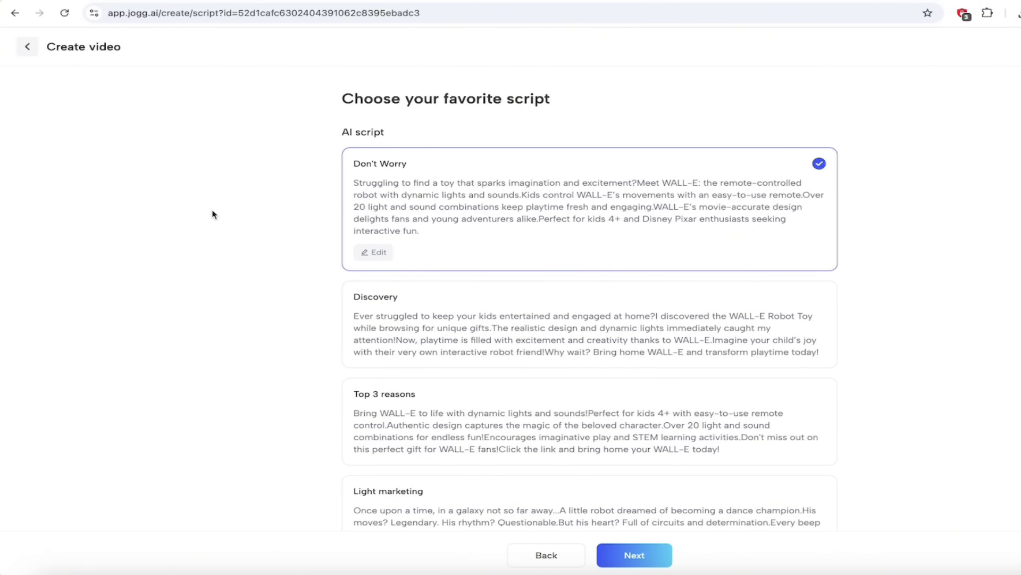
Review the AI scripts, keep the "Don't Worry" script selected and continue to the template choice
scroll(212, 214, "down", 1)
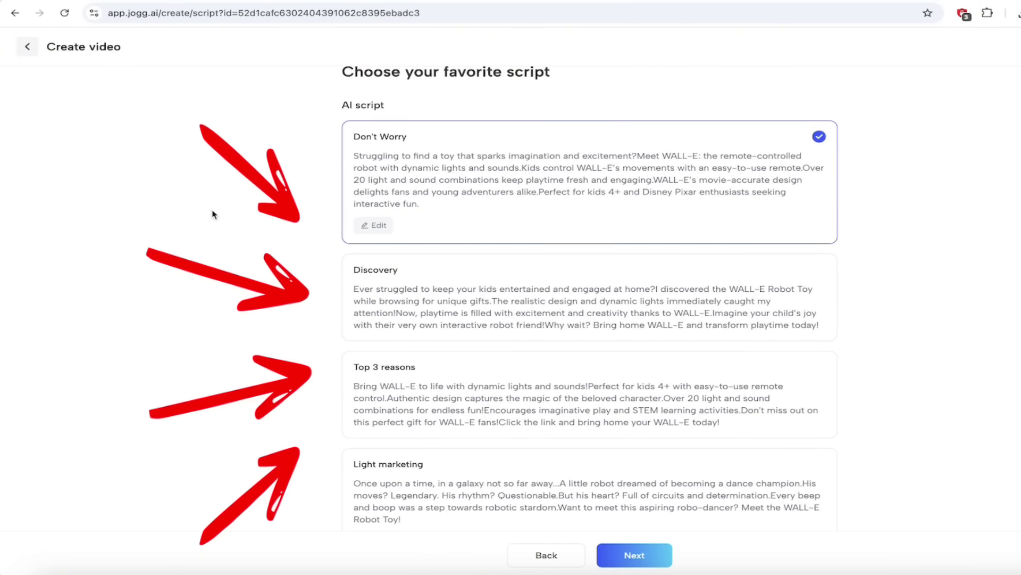
scroll(212, 215, "down", 1)
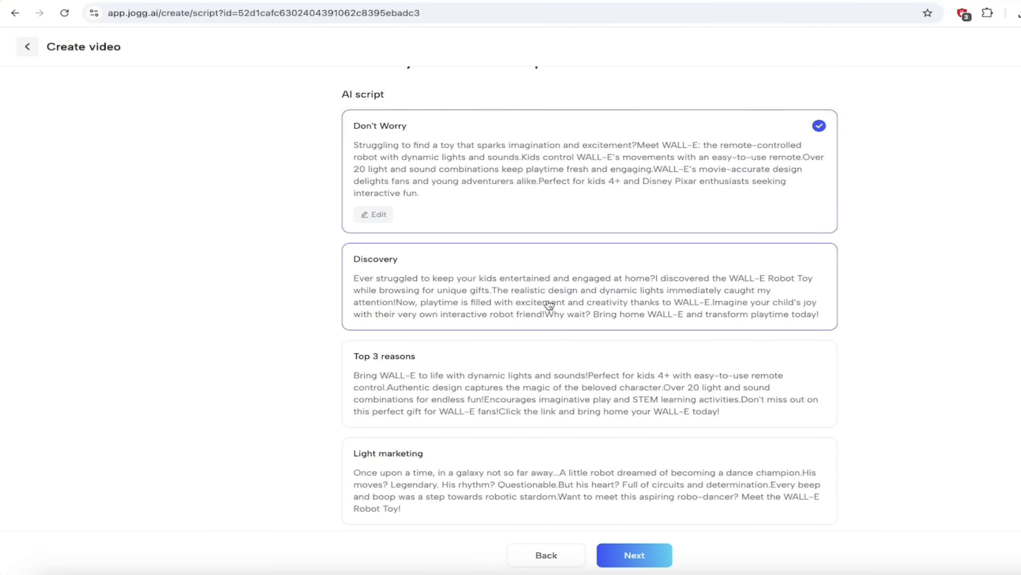
scroll(548, 303, "down", 1)
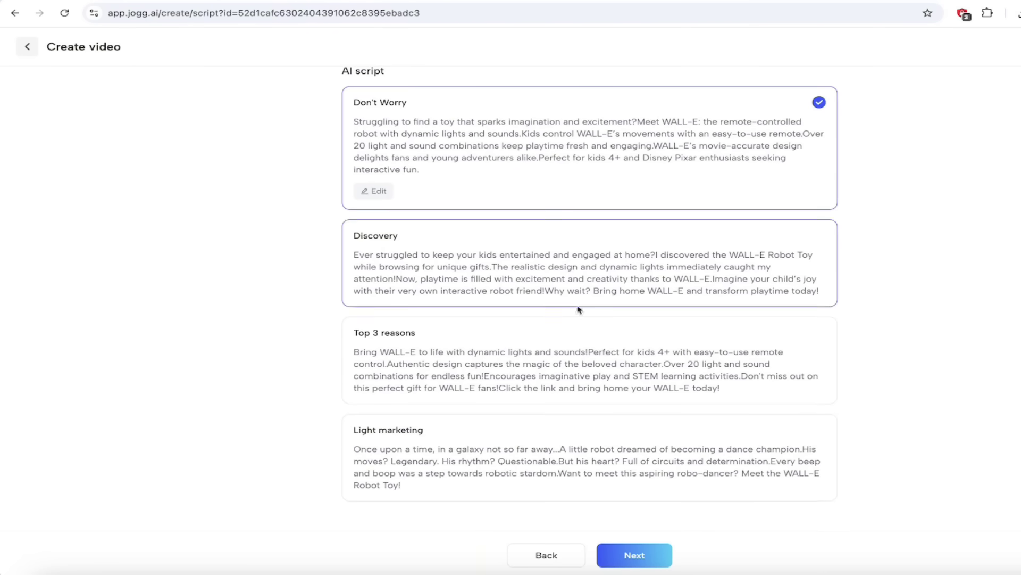
left_click(631, 557)
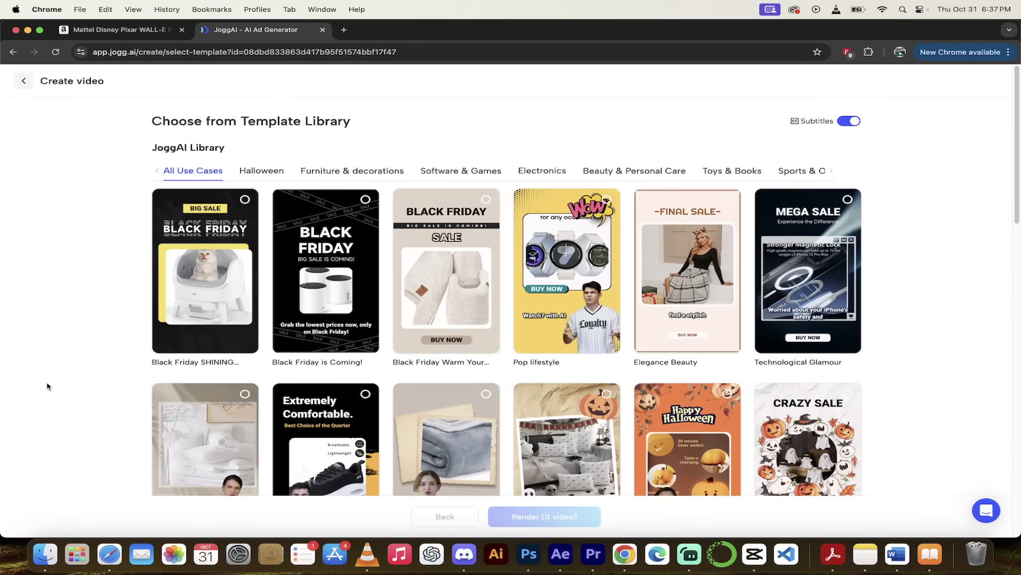
Browse the JoggAI template library across all use cases and preview the "Black Friday is Coming!" template
scroll(47, 386, "down", 8)
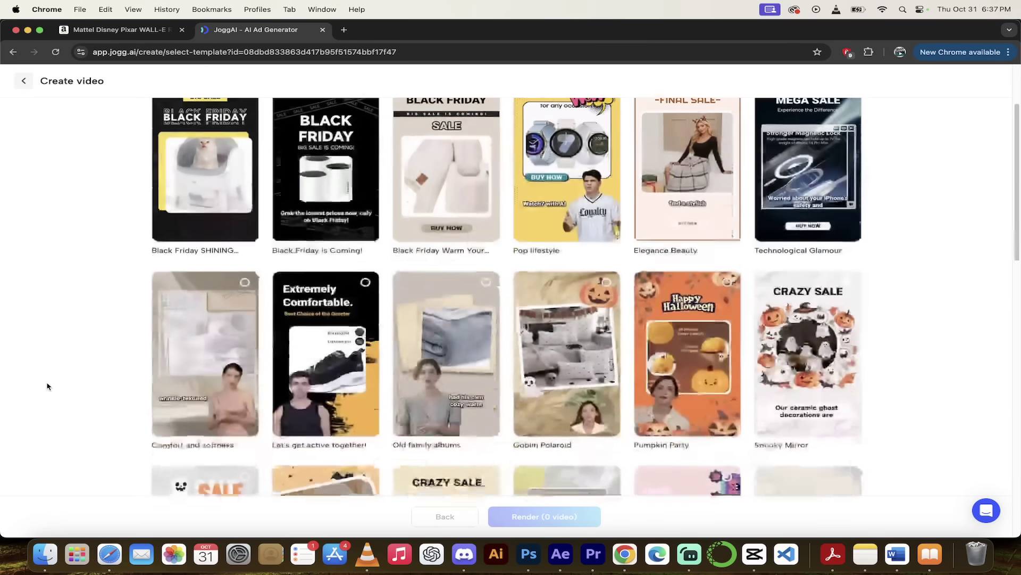
scroll(47, 386, "down", 5)
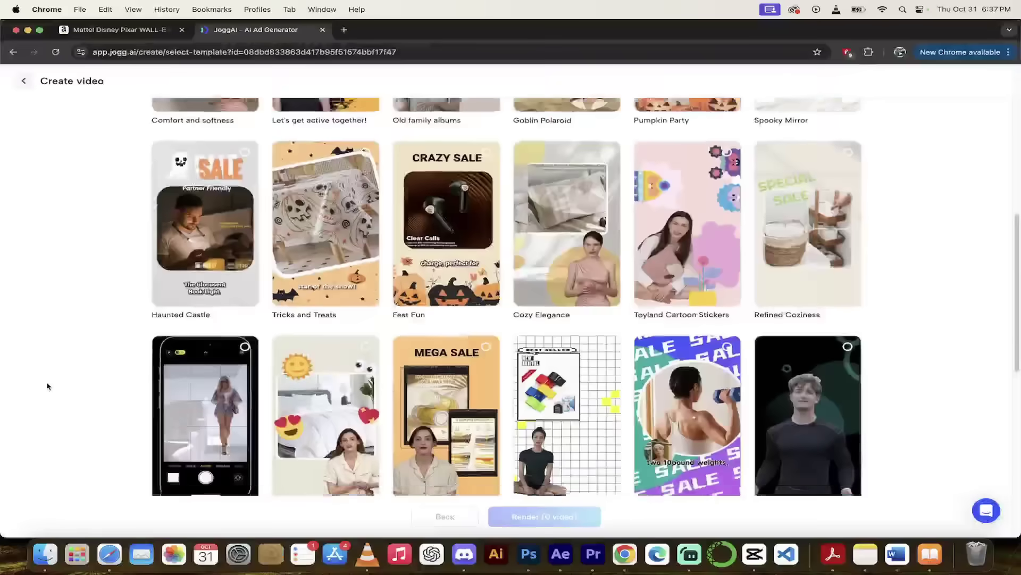
scroll(47, 387, "up", 10)
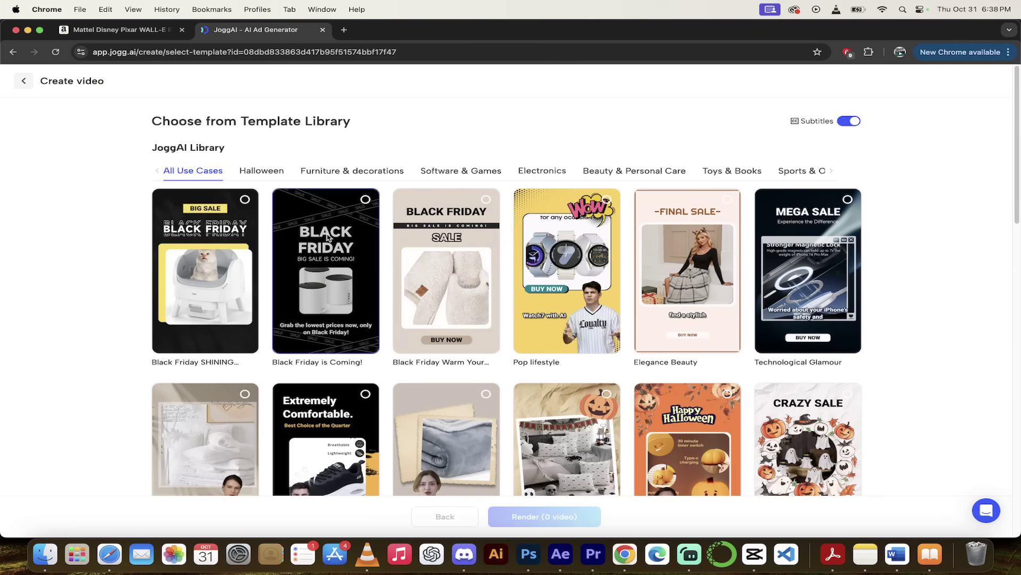
mouse_move(351, 230)
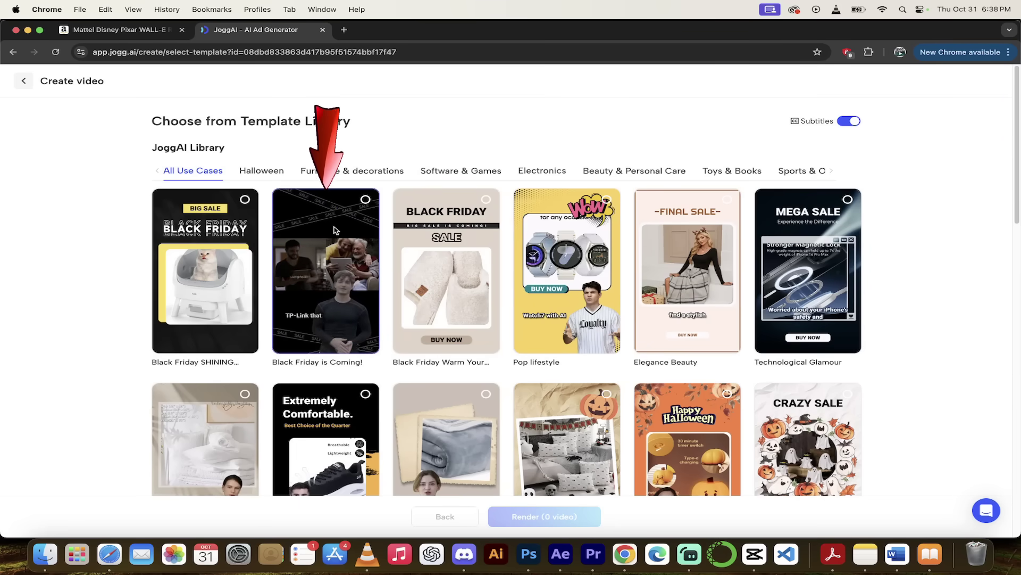
Select the "Black Friday is Coming!" template and submit one video for rendering
left_click(339, 241)
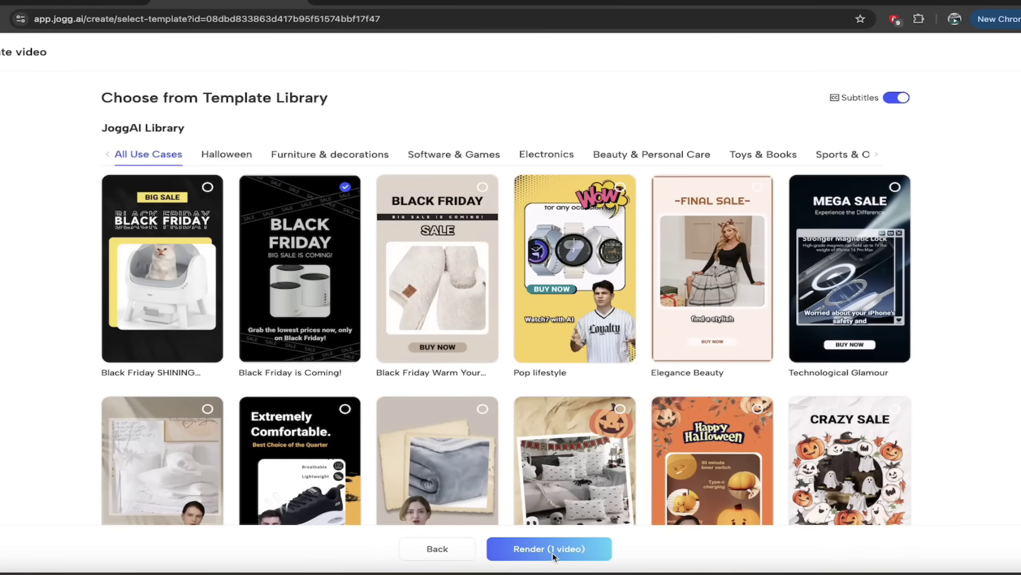
left_click(553, 556)
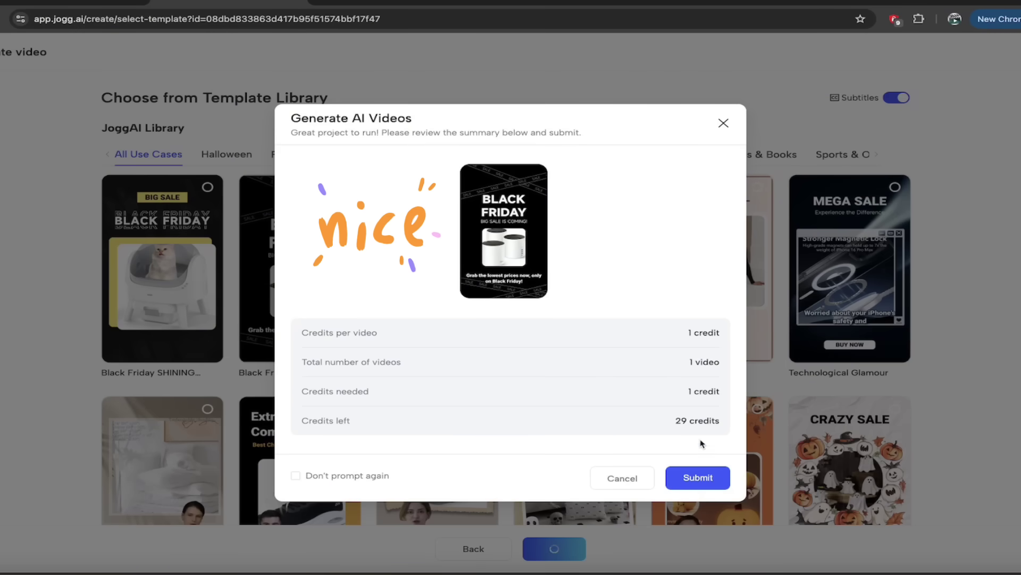
left_click(699, 478)
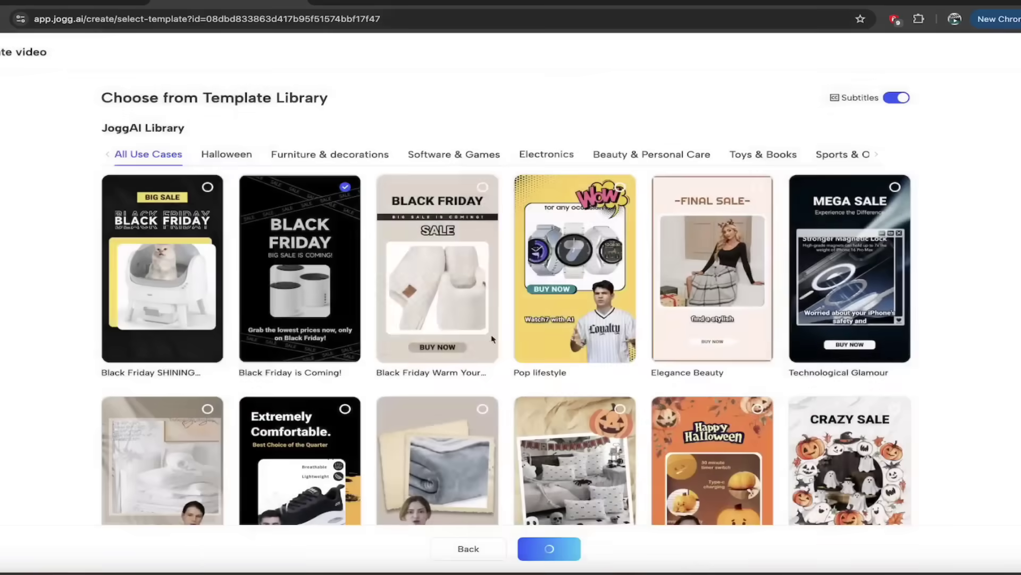
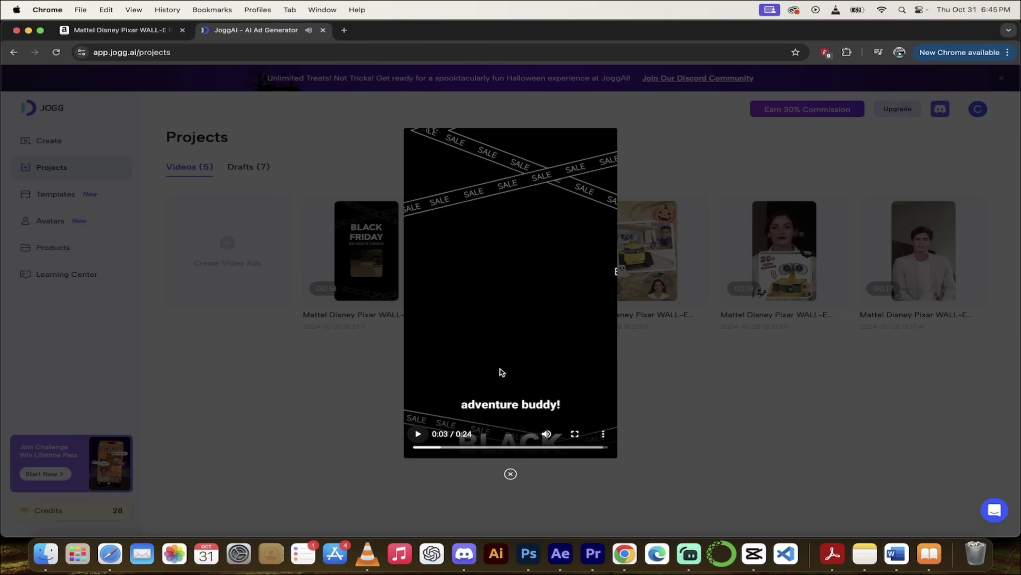
Replay the rendered Black Friday video, close its preview, and open the Black Friday video created at 18:31:52 for editing as new
left_click(430, 446)
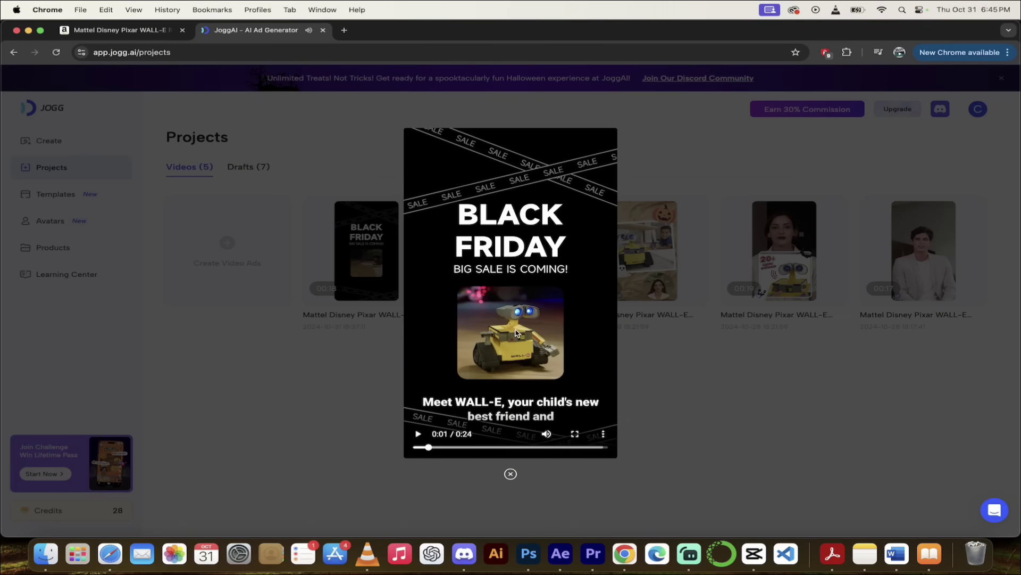
left_click(326, 406)
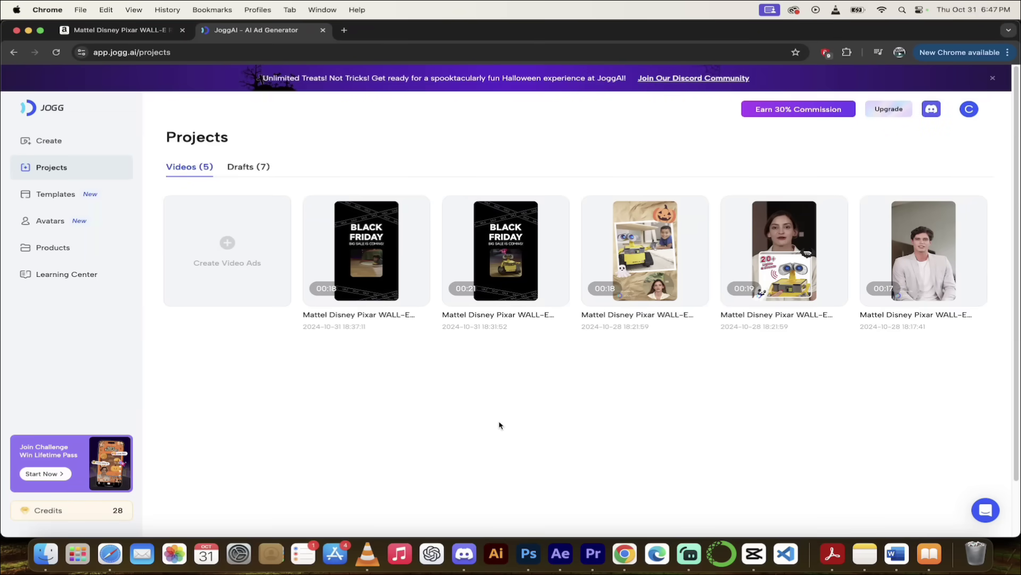
left_click(550, 288)
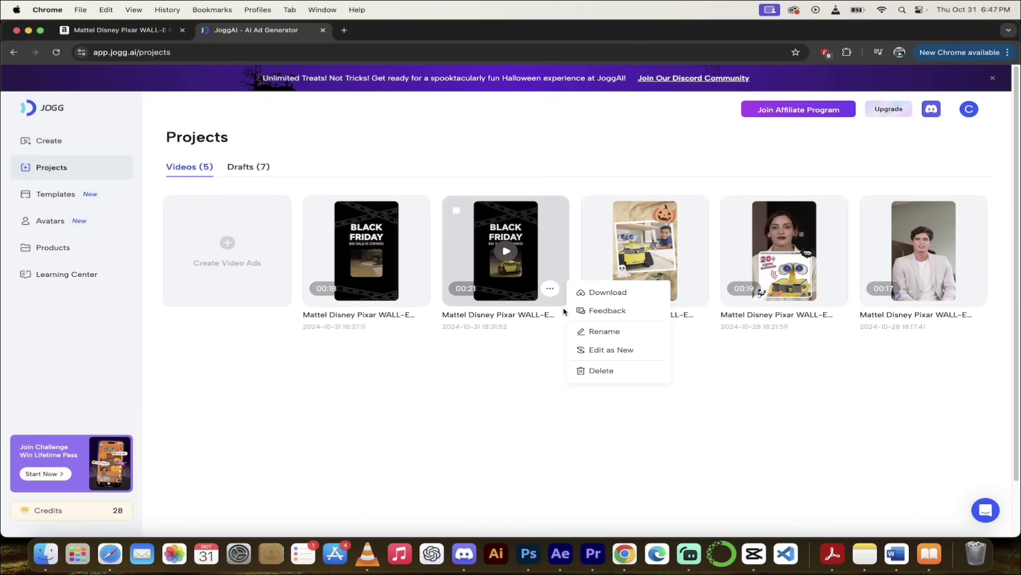
left_click(606, 354)
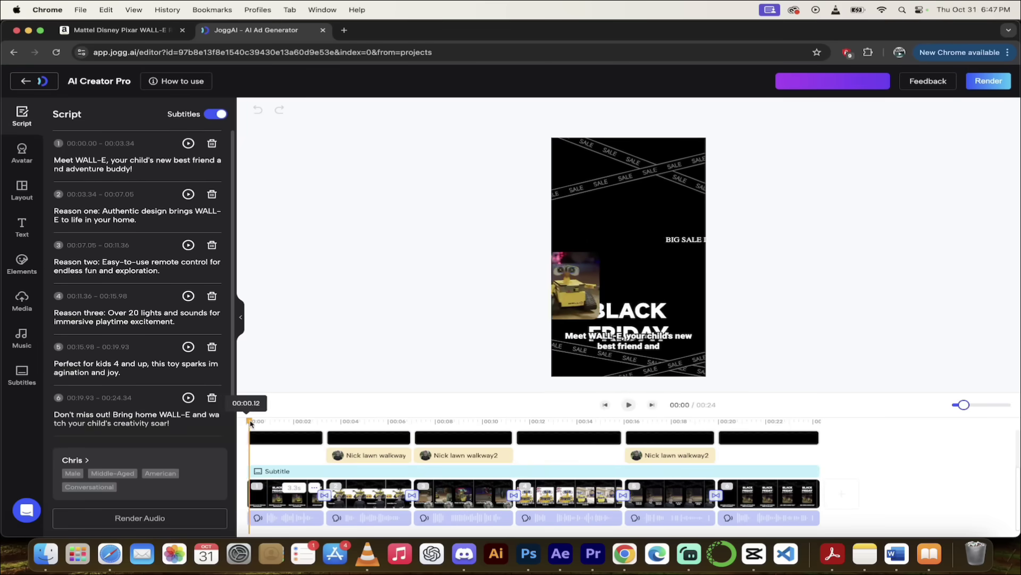
Replace the "BIG SALE IS COMING!" text in the opening scene with "COMING SOON!"
left_click_drag(247, 423, 270, 423)
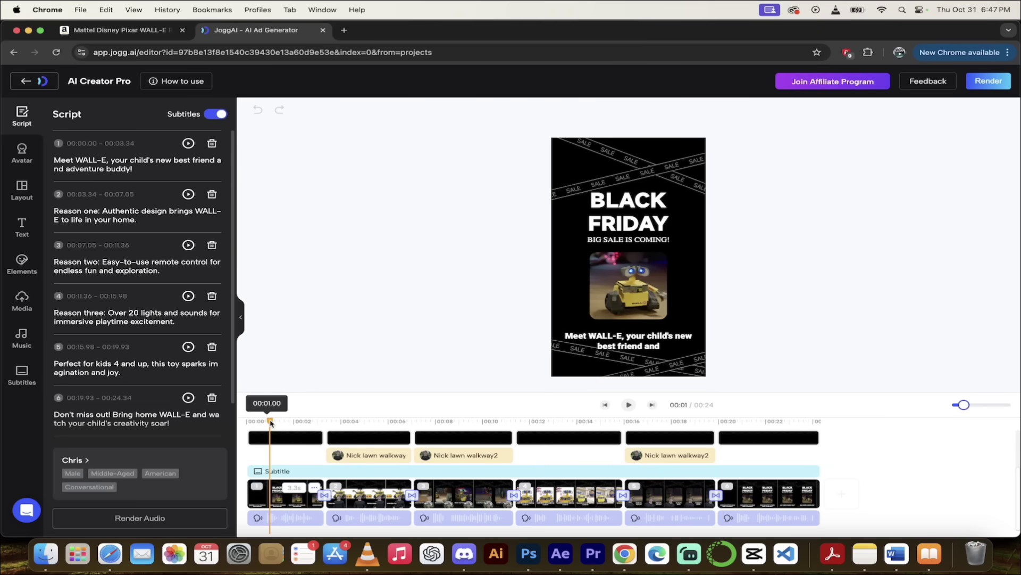
mouse_move(271, 422)
left_mouse_down()
mouse_move(334, 422)
mouse_move(242, 421)
mouse_move(271, 421)
left_mouse_up()
left_click(288, 462)
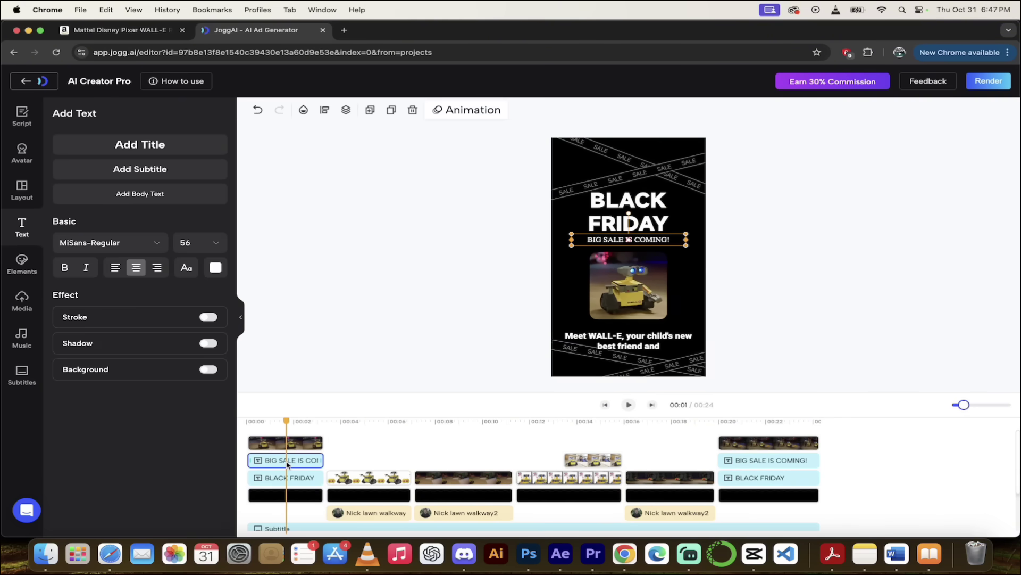
double_click(645, 240)
type("COMING SOON!")
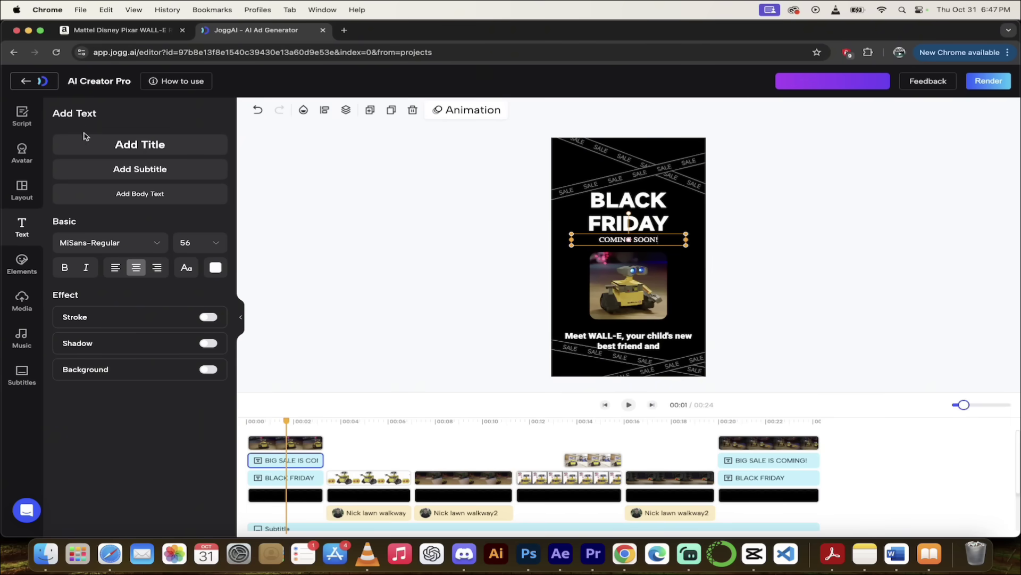
Show the script and open the first scene's line for editing
left_click(22, 117)
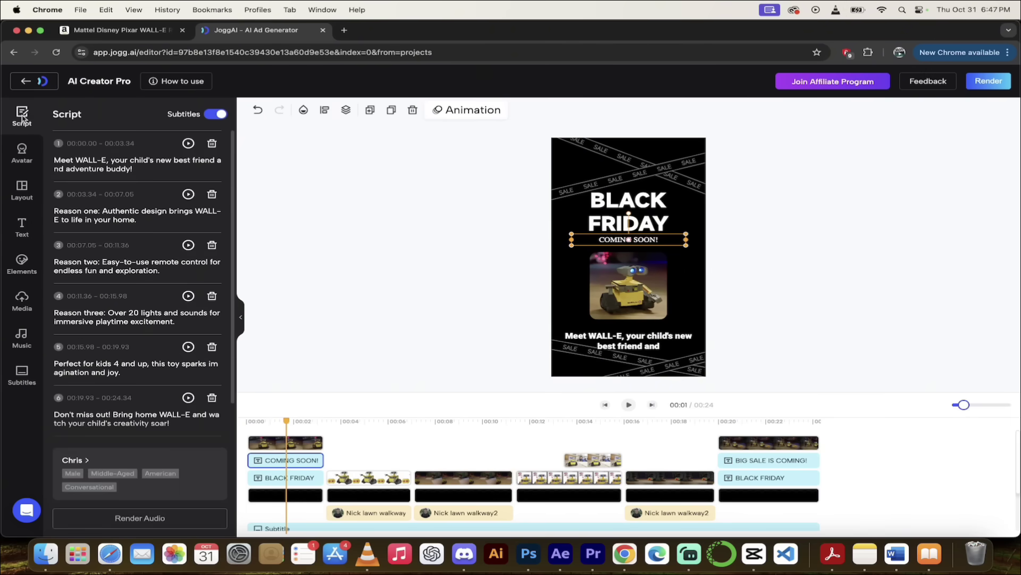
left_click(107, 169)
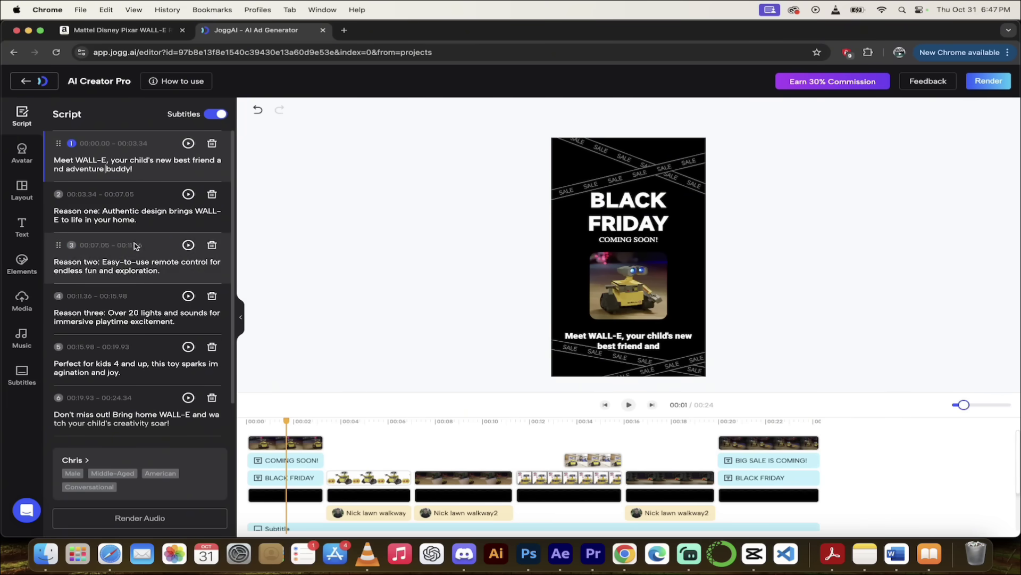
Replace the "Nick lawn walkway2" avatar in the "Reason two" scene with the "Charles Bedrooms" avatar
left_click(21, 153)
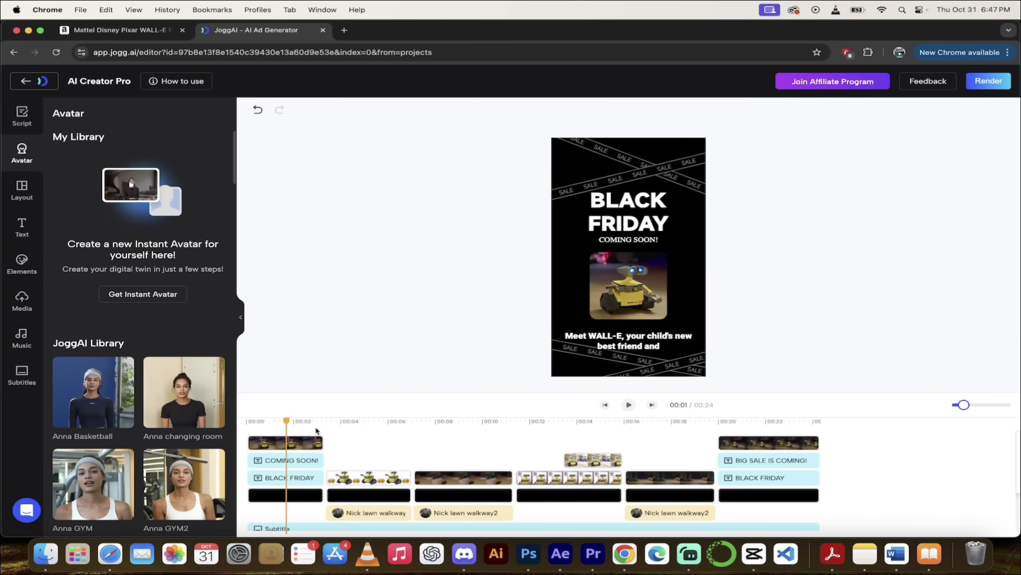
left_click_drag(286, 421, 429, 437)
left_click(669, 352)
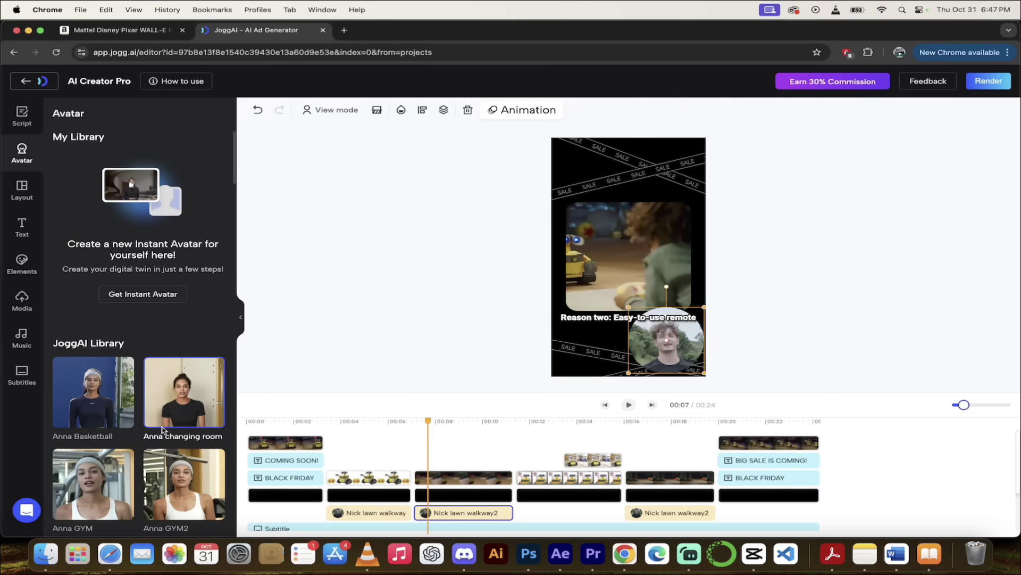
scroll(165, 431, "down", 3)
scroll(164, 431, "down", 15)
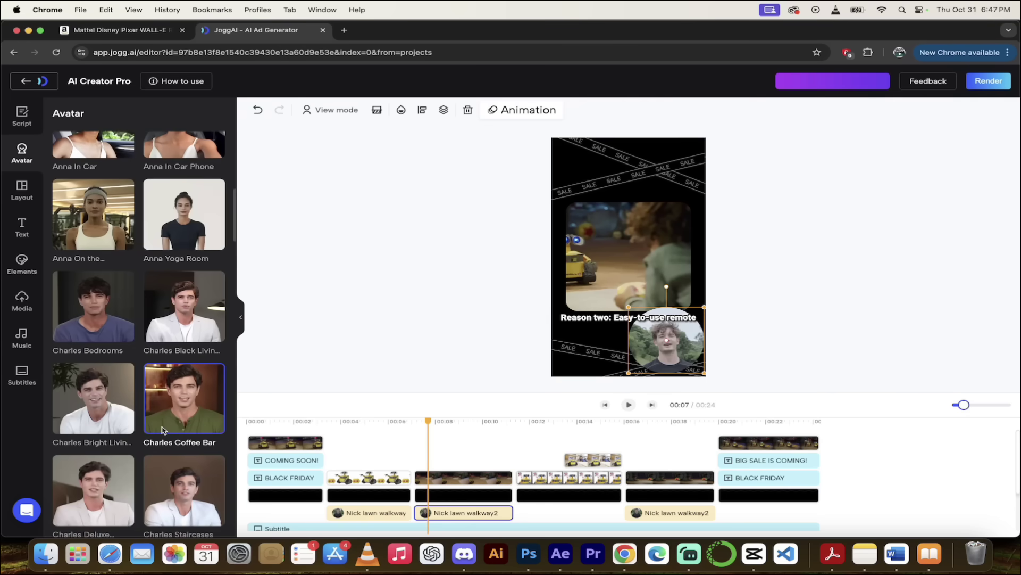
left_click(104, 323)
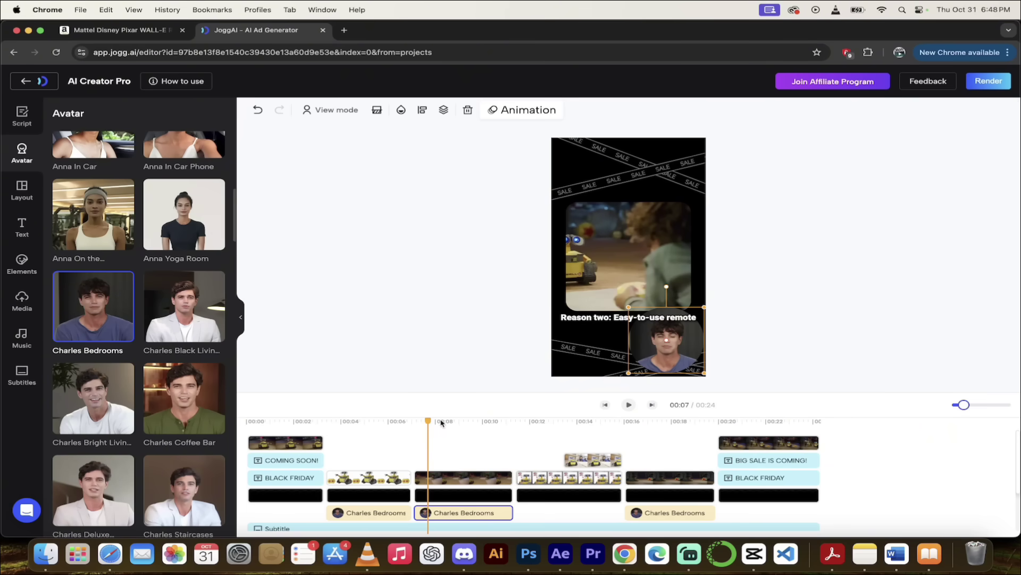
Delete the overlay clip of the boy with WALL-E at about 14 seconds in the fourth scene
left_click_drag(468, 424, 596, 422)
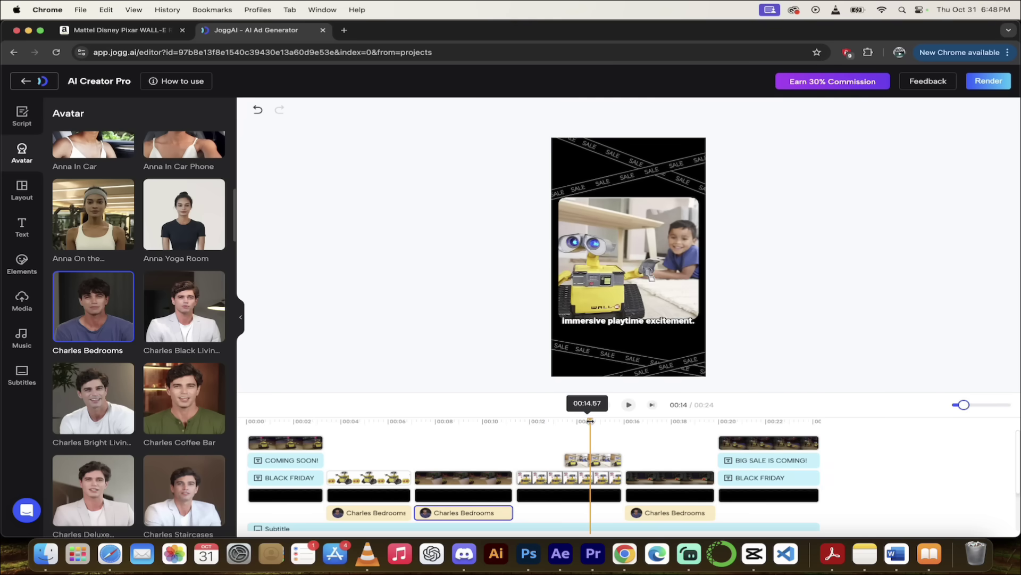
left_click(599, 463)
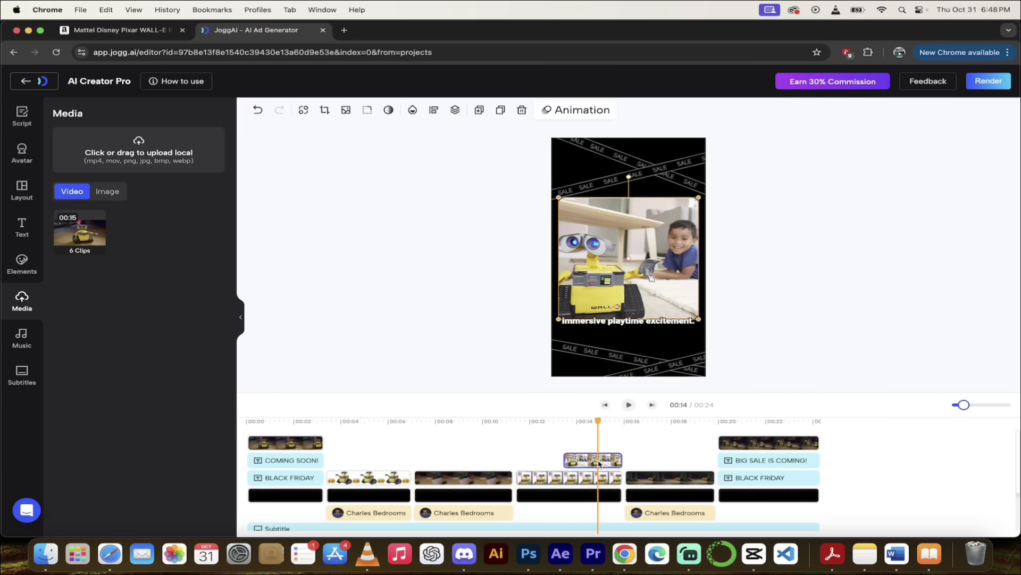
key("Delete")
scroll(599, 463, "down", 2)
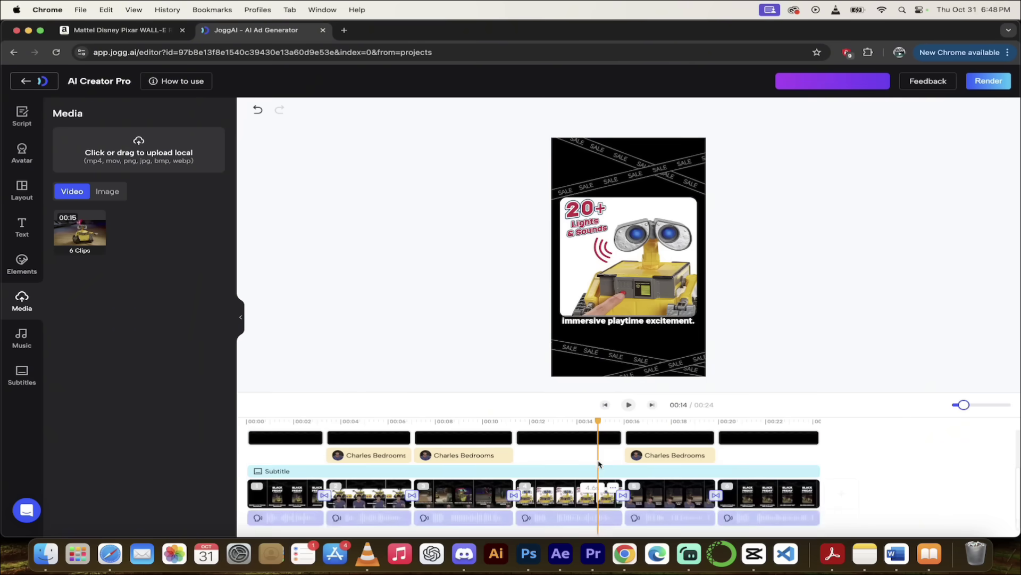
scroll(386, 496, "up", 1)
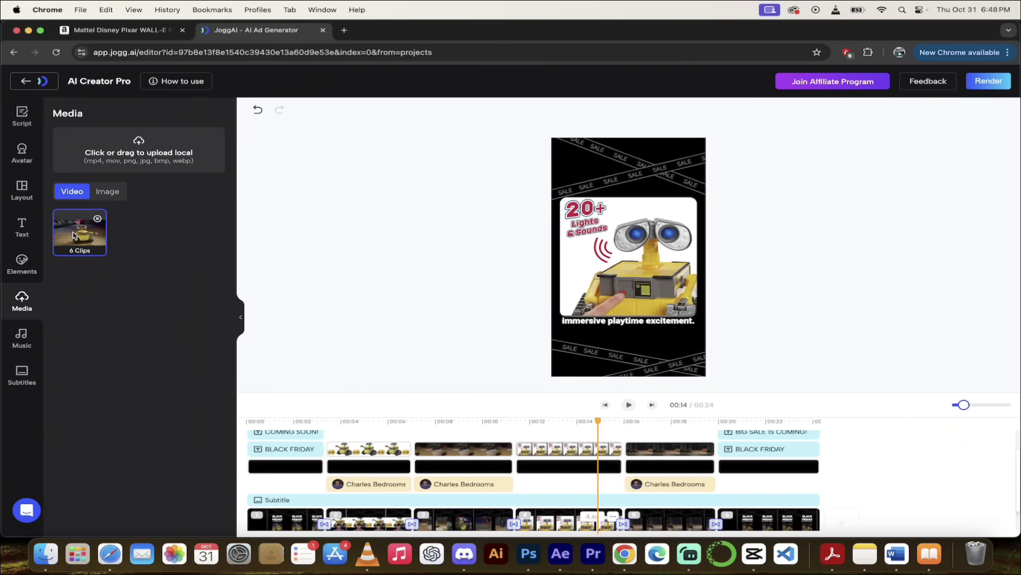
Look through the sticker elements, the project media and the music options in the editor
left_click(24, 265)
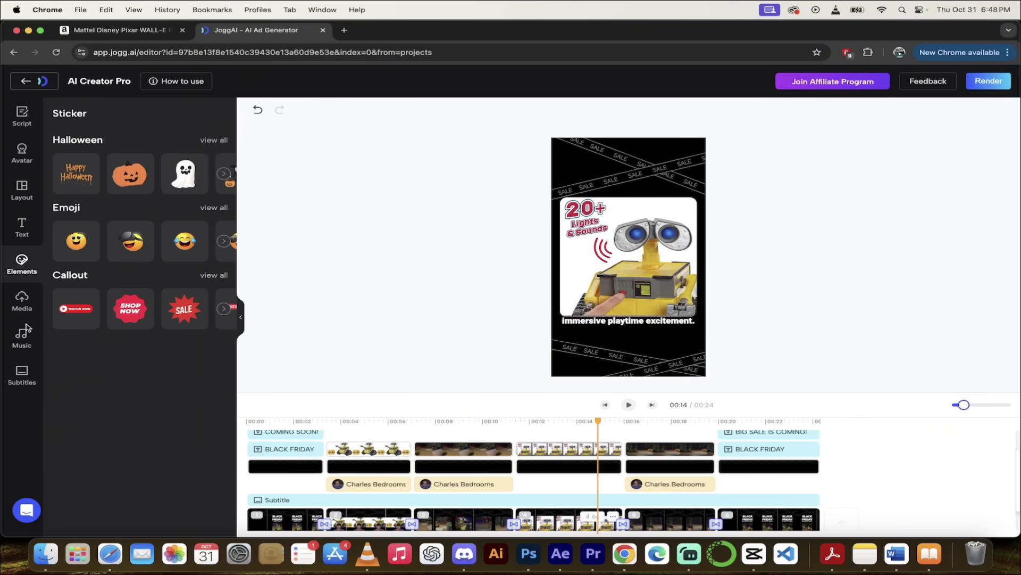
left_click(22, 300)
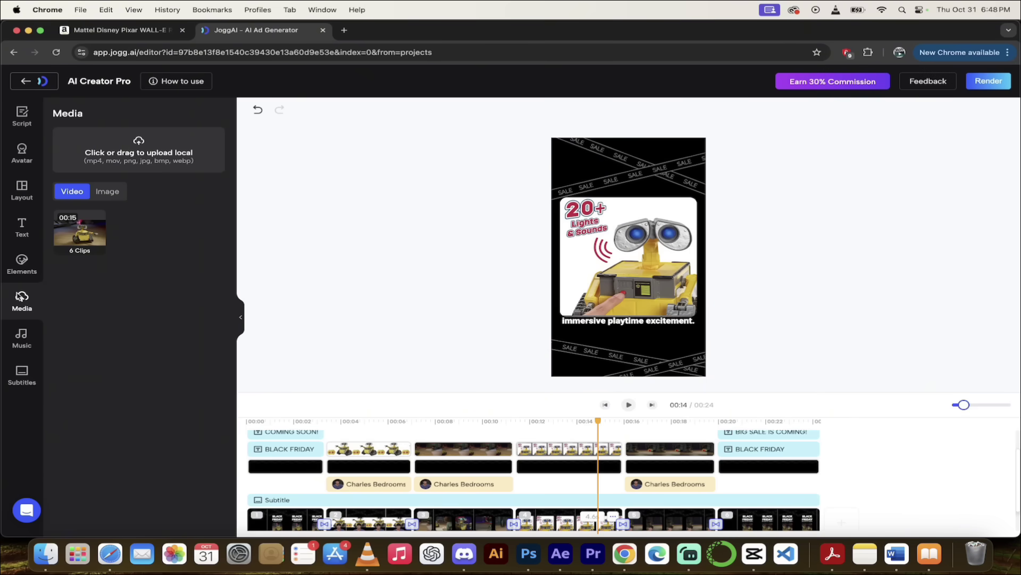
left_click(26, 338)
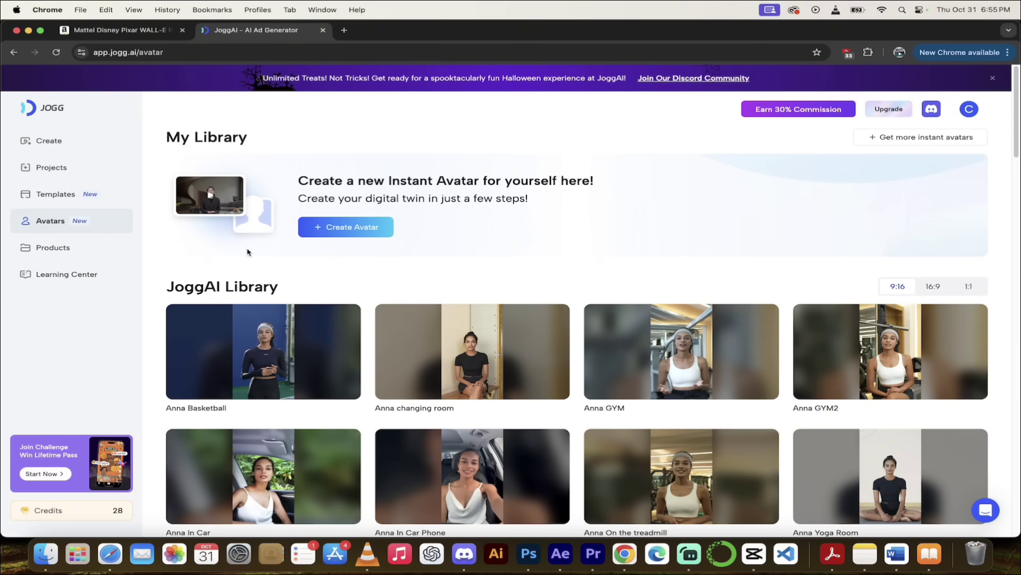
Start creating an Instant Avatar and choose to record the footage with the webcam
left_click(360, 234)
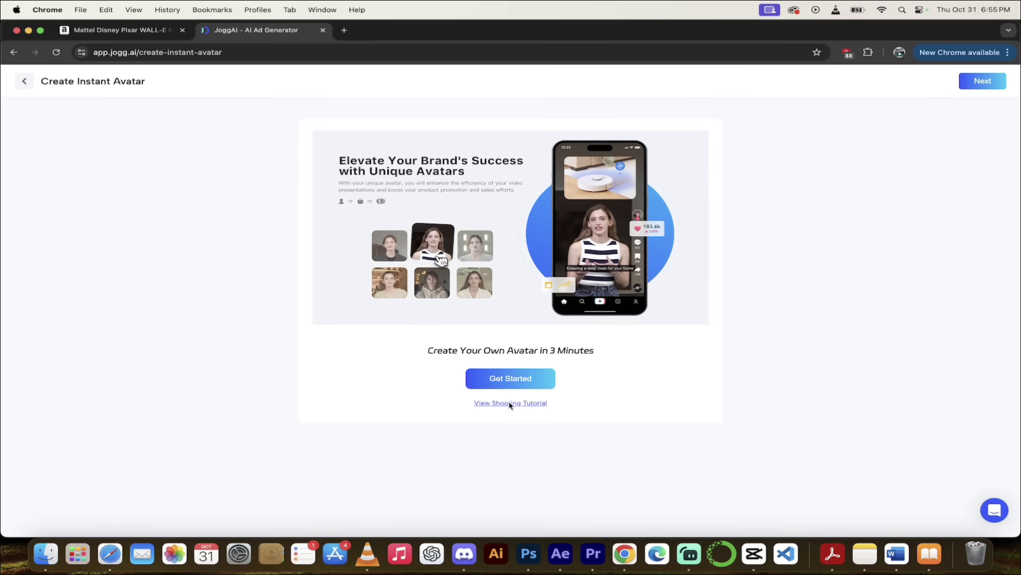
left_click(499, 385)
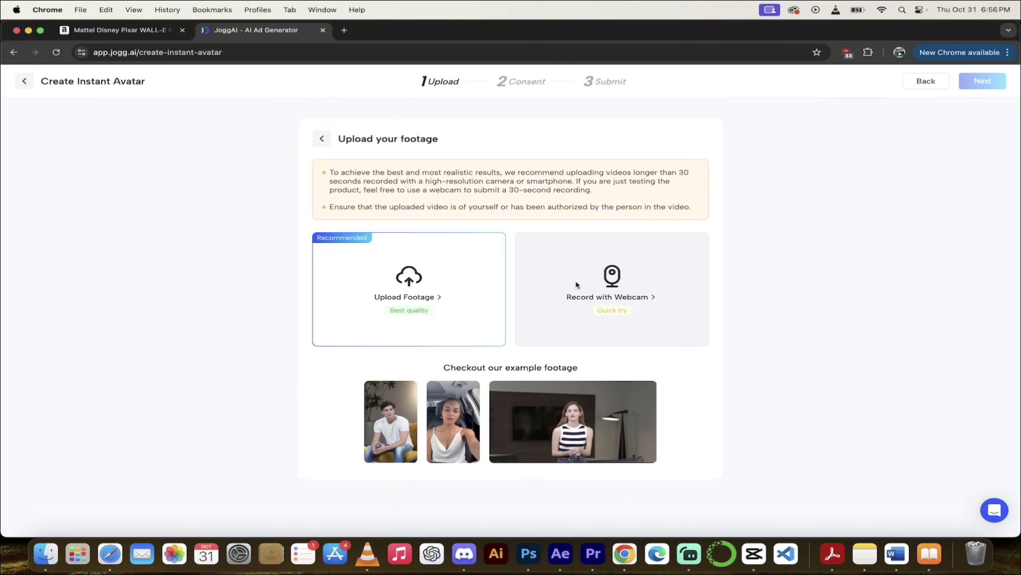
left_click(611, 282)
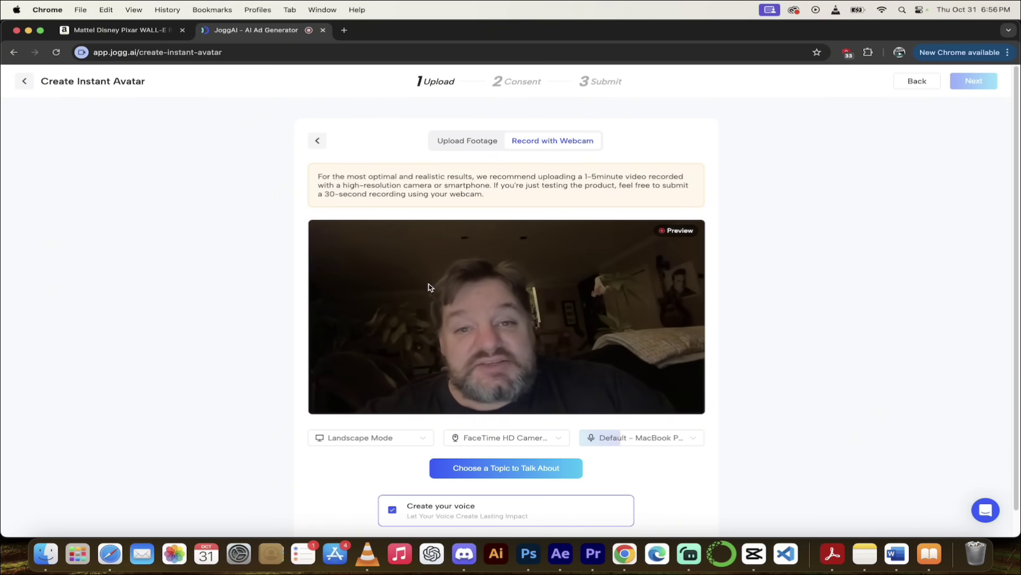
Set the webcam recording for the avatar to Portrait Mode
scroll(426, 286, "down", 1)
scroll(428, 287, "up", 1)
scroll(431, 288, "down", 1)
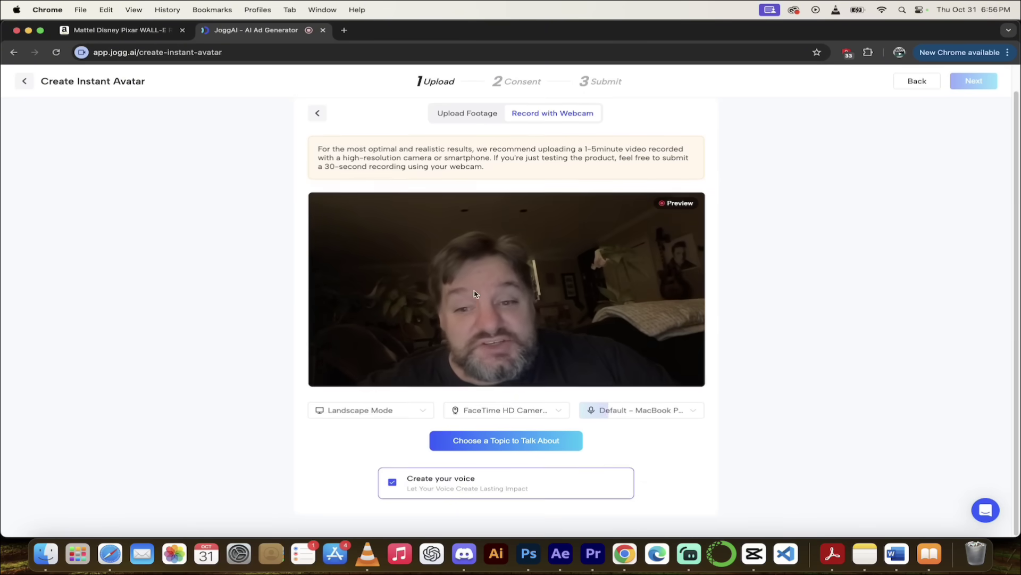
left_click(376, 412)
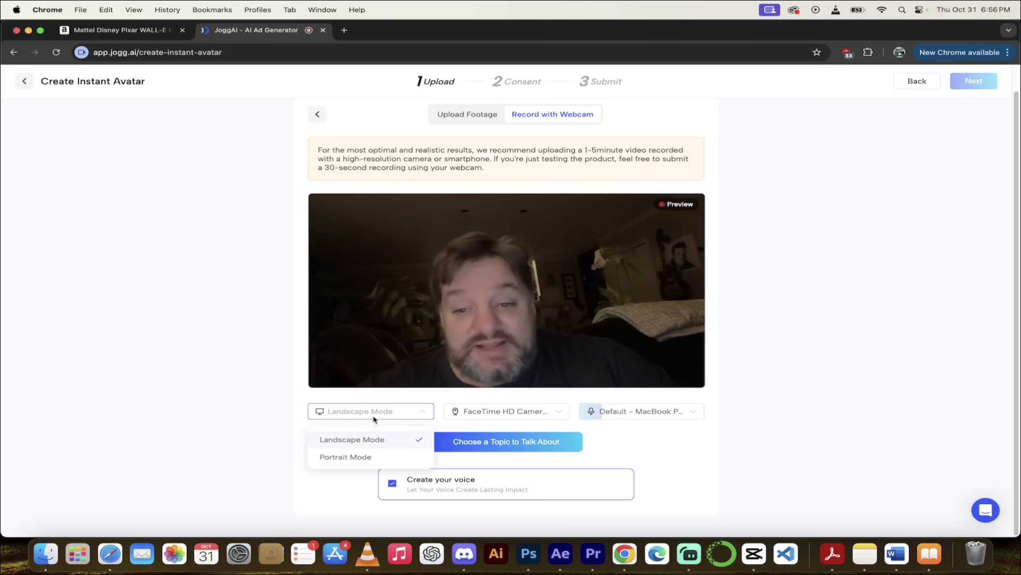
left_click(357, 457)
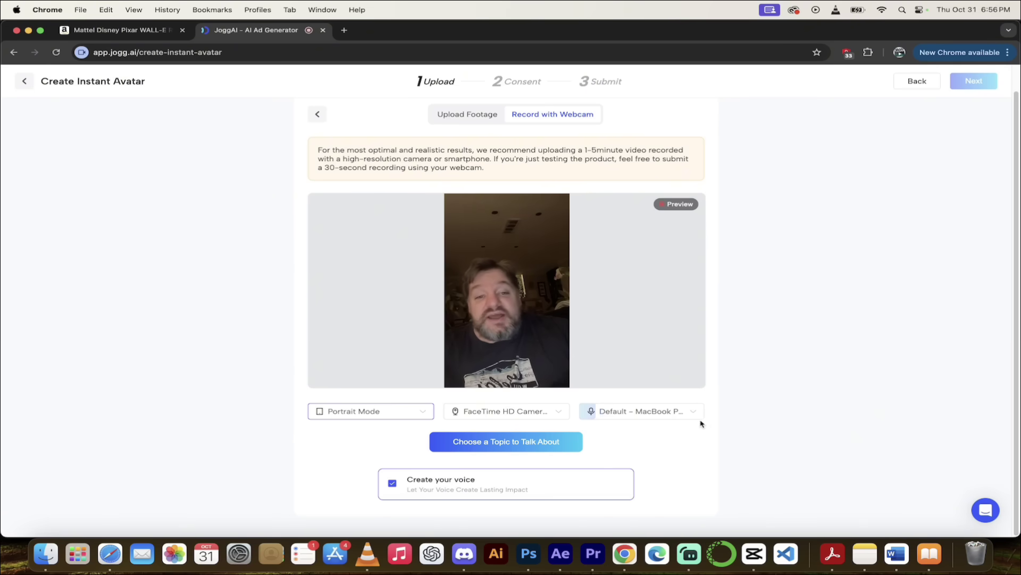
Record the webcam avatar footage with the supplied English script and stop once the script has been read
left_click(536, 446)
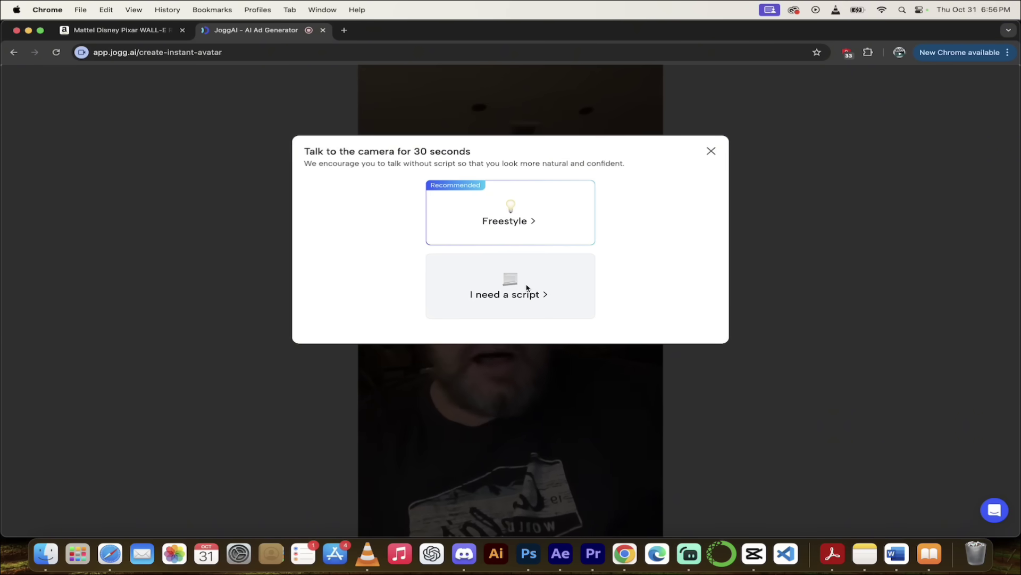
left_click(509, 290)
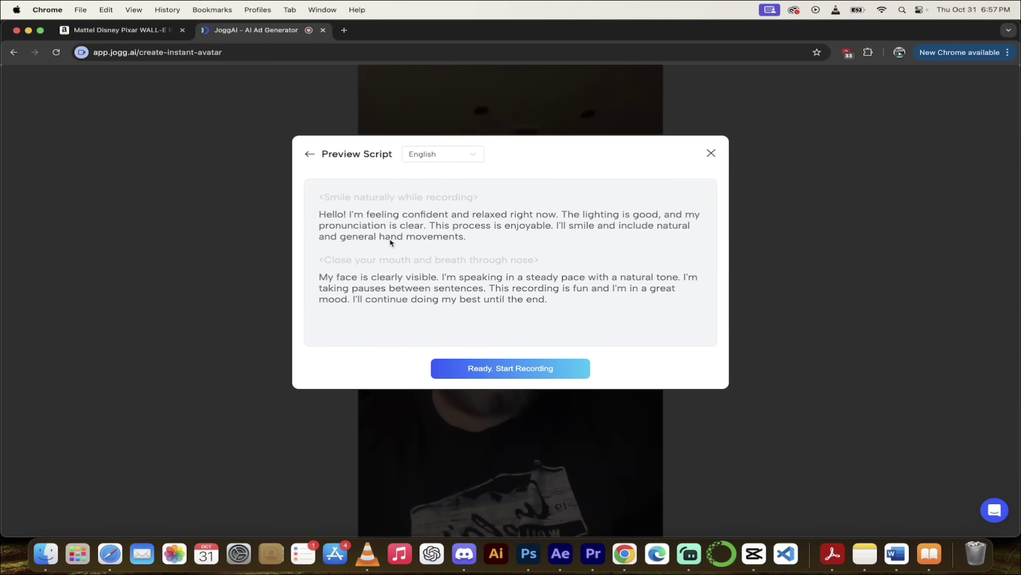
left_click(505, 373)
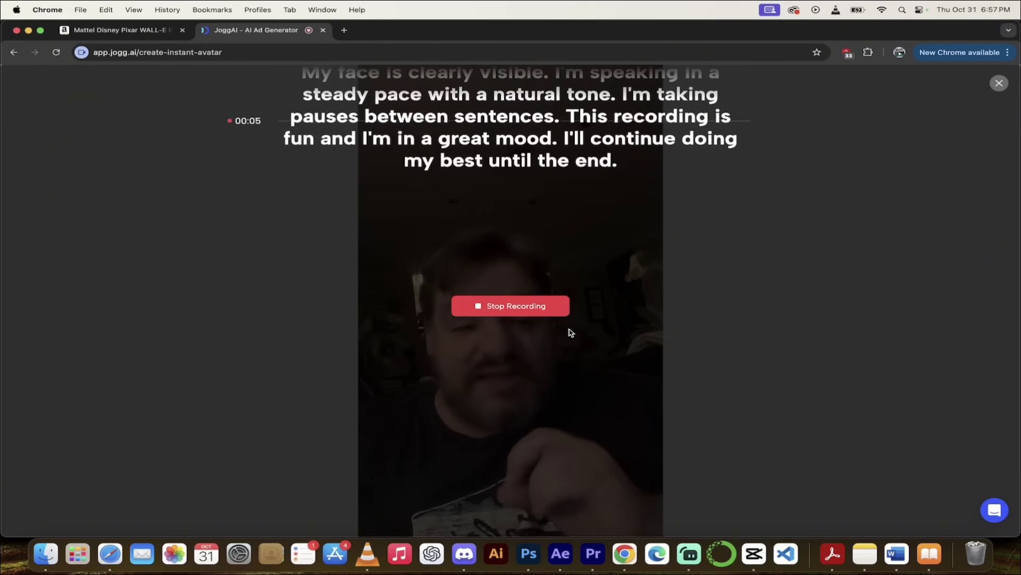
left_click(540, 312)
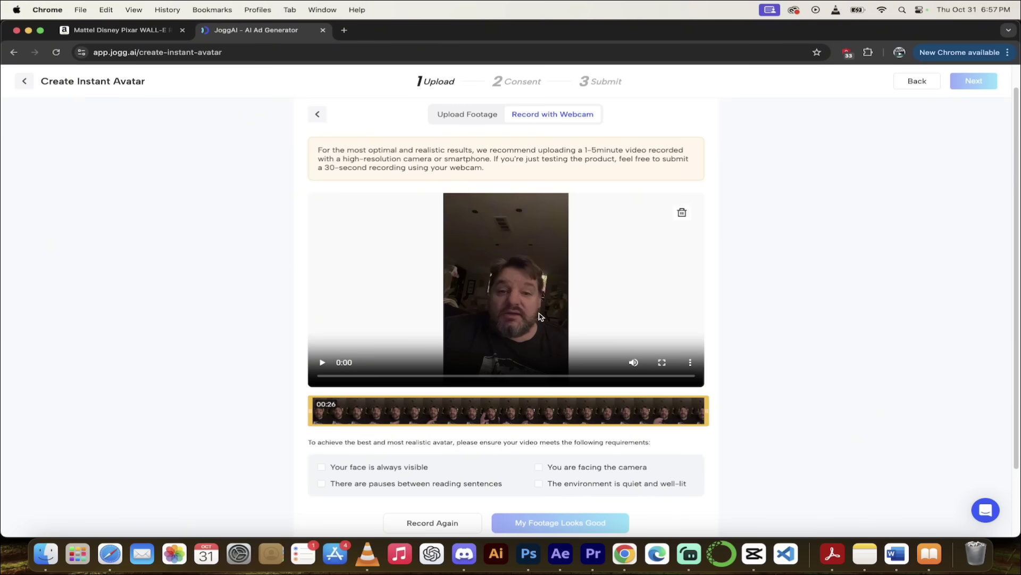
Confirm that the webcam footage meets all four recording requirements and accept it, keeping voice creation enabled
scroll(750, 356, "down", 3)
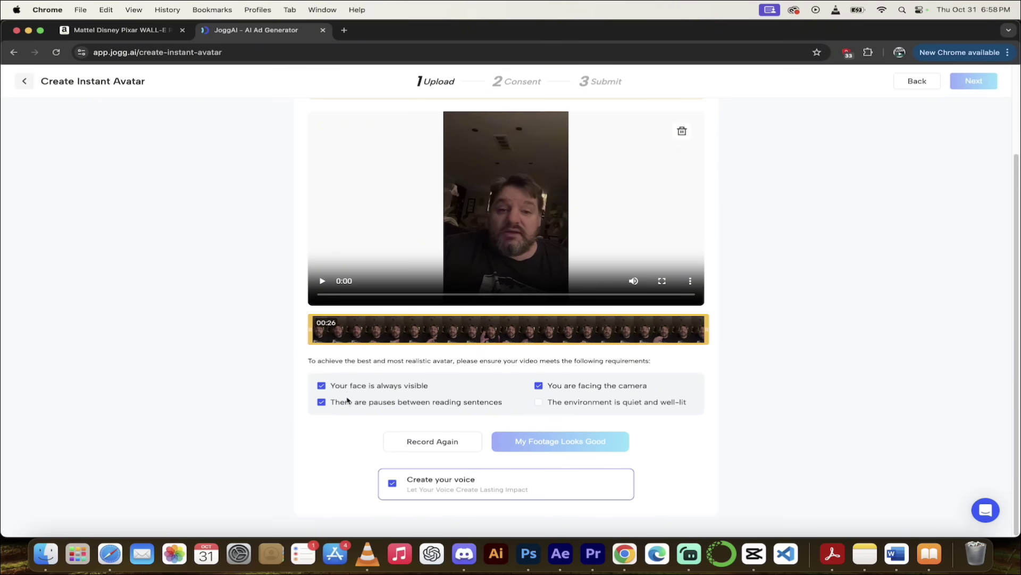
left_click(539, 403)
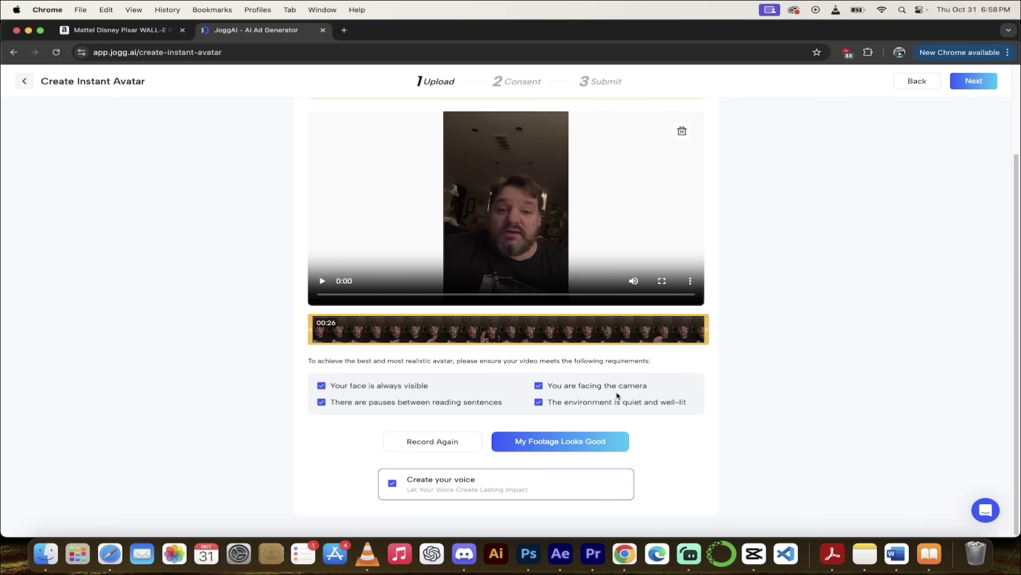
left_click(557, 441)
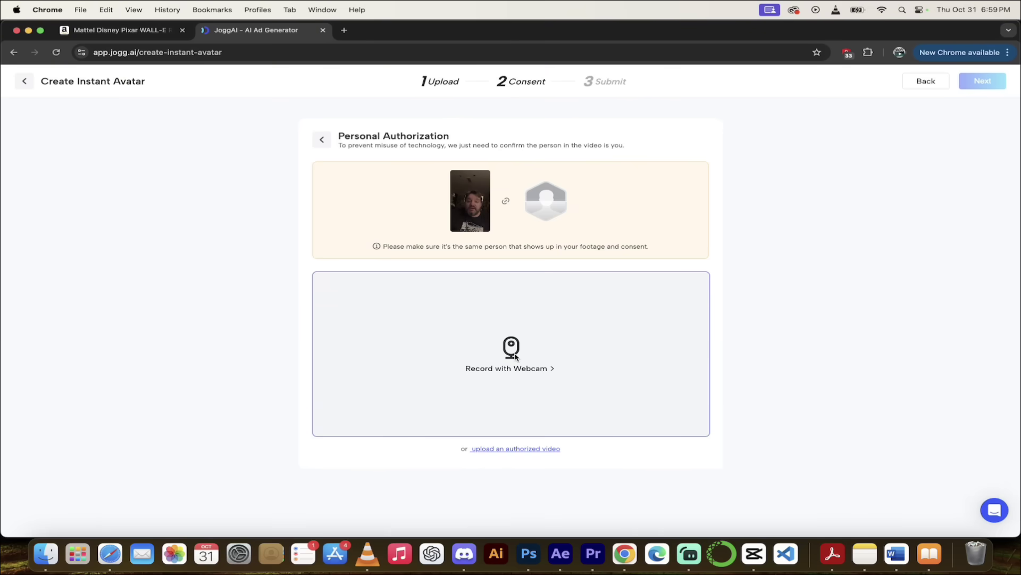
Record the personal authorization video with the webcam, reading the English consent script, and stop once it has been read
left_click(515, 355)
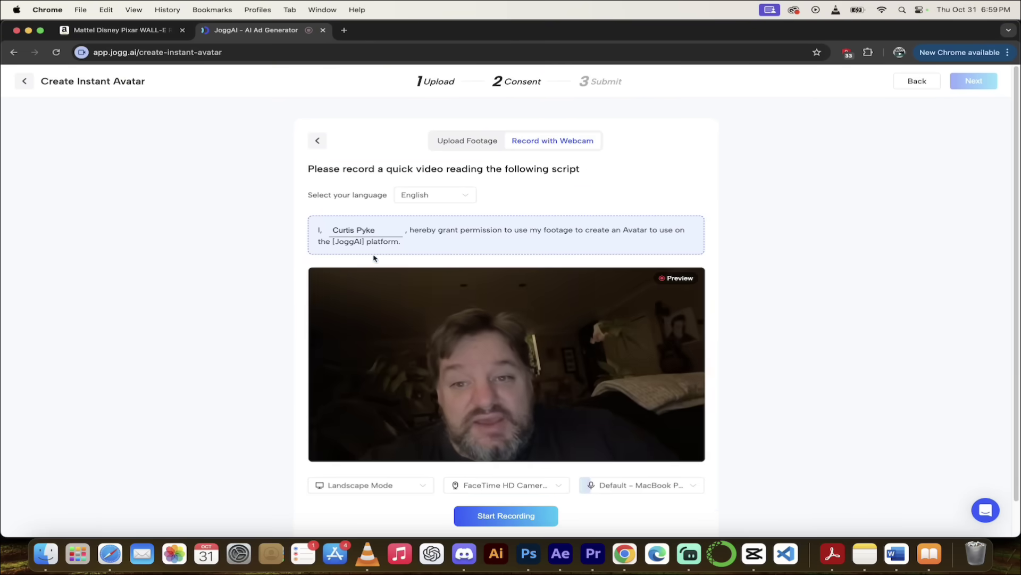
left_click(499, 521)
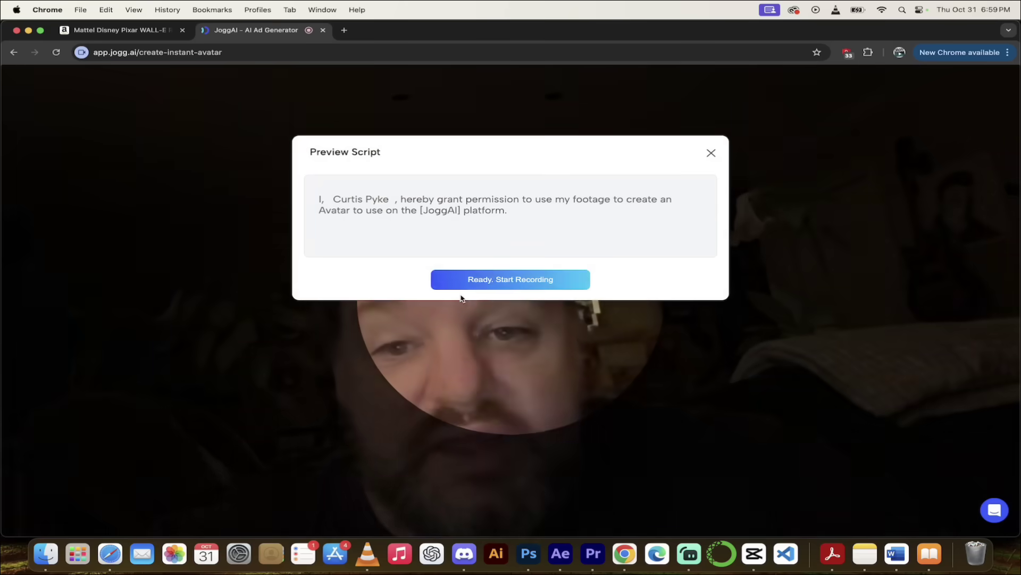
left_click(494, 283)
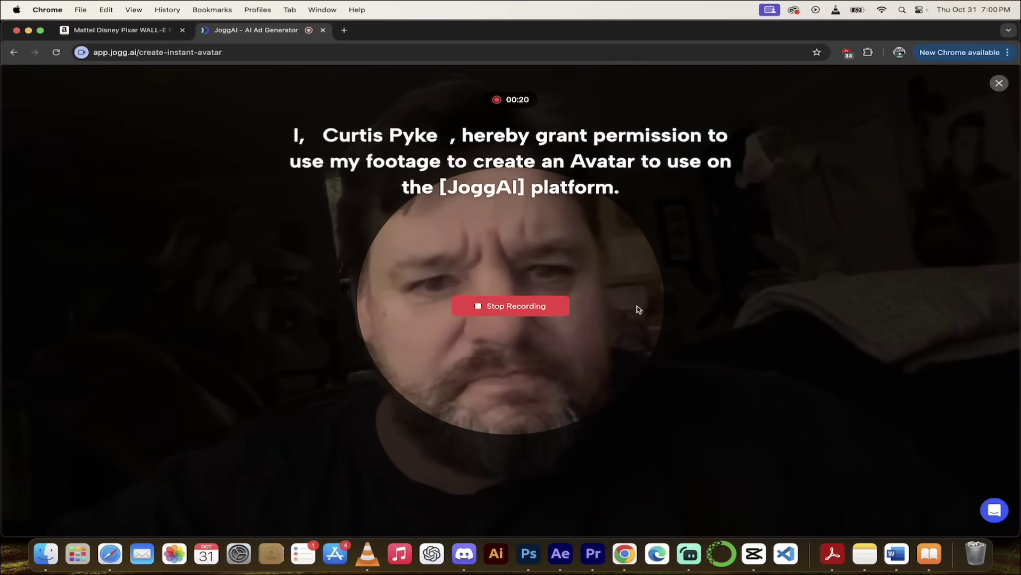
left_click(531, 306)
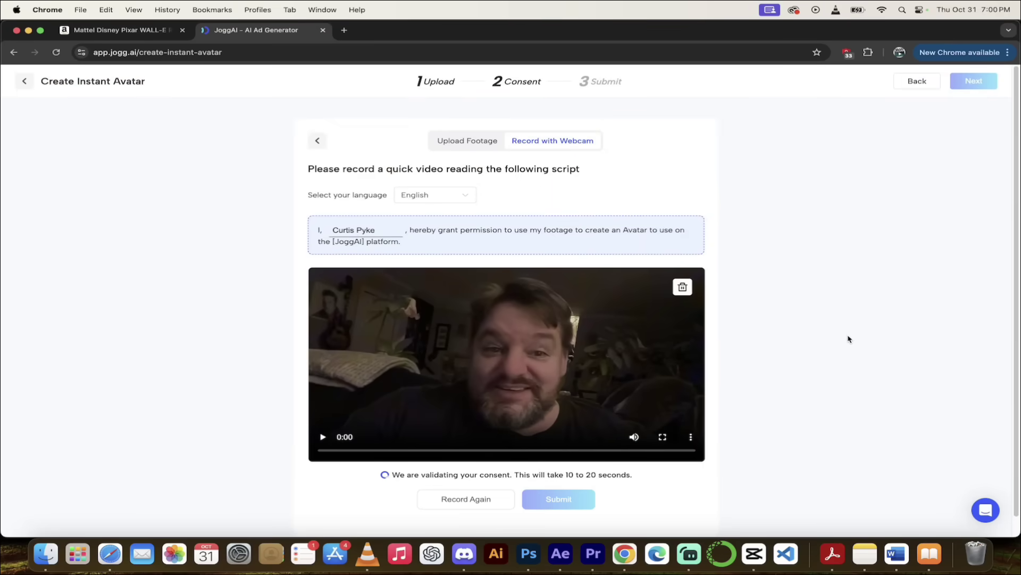
Submit the validated consent recording and finish the Instant Avatar creation
scroll(849, 339, "down", 1)
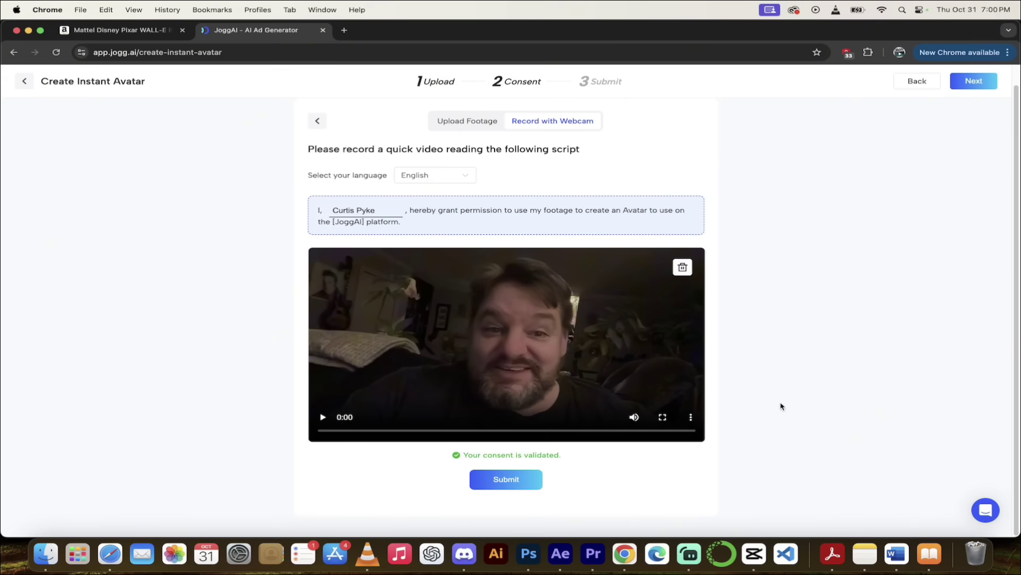
left_click(493, 484)
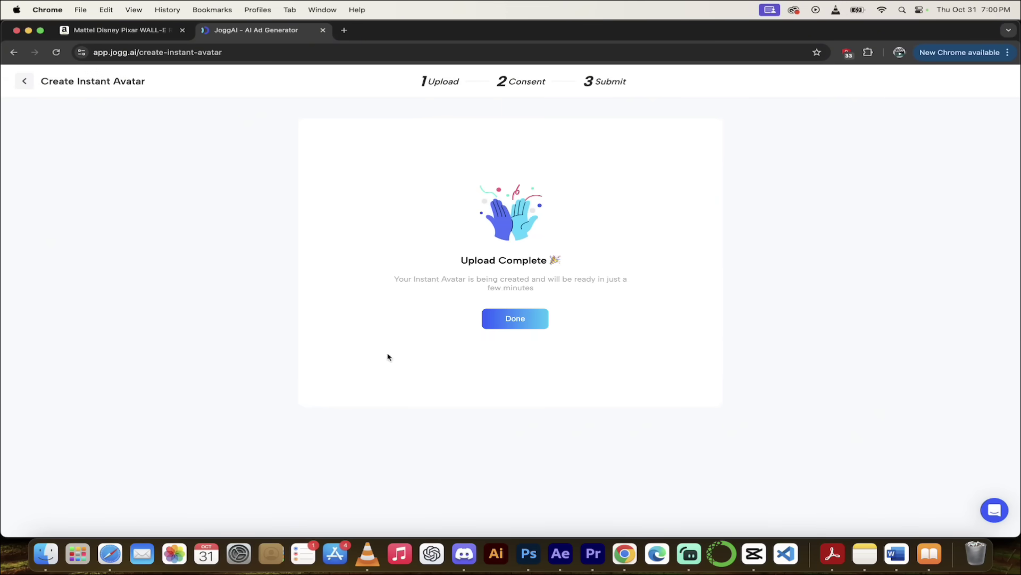
left_click(517, 319)
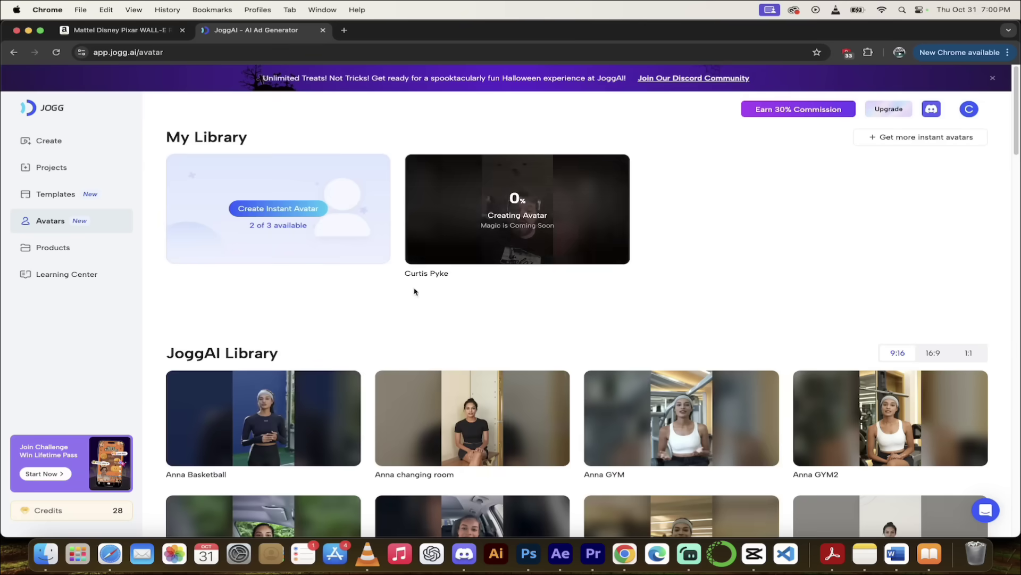
Open the new Instant Avatar in the editor, play its sample video from the start and return to the avatar library
mouse_move(574, 218)
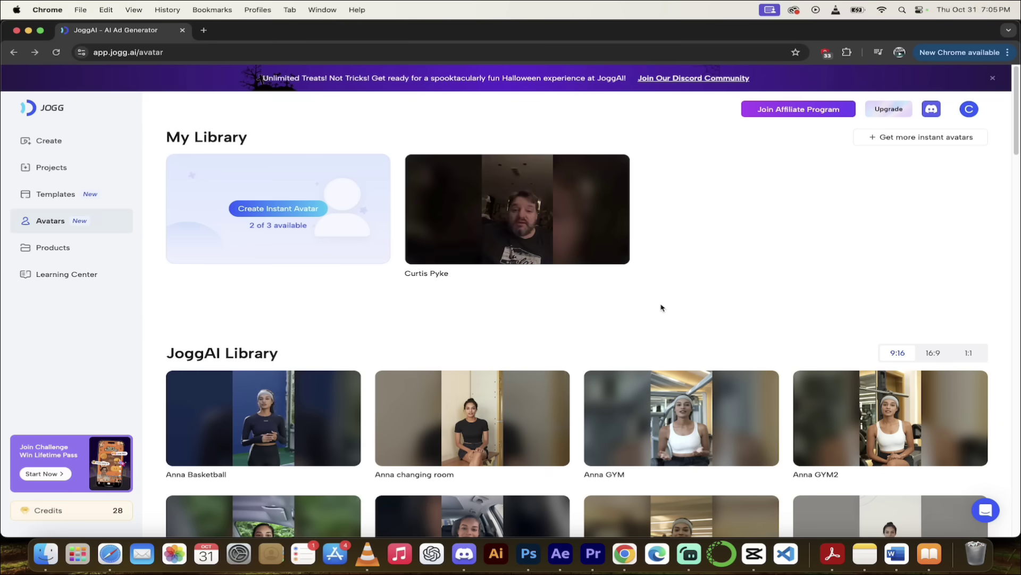
mouse_move(454, 240)
mouse_move(522, 213)
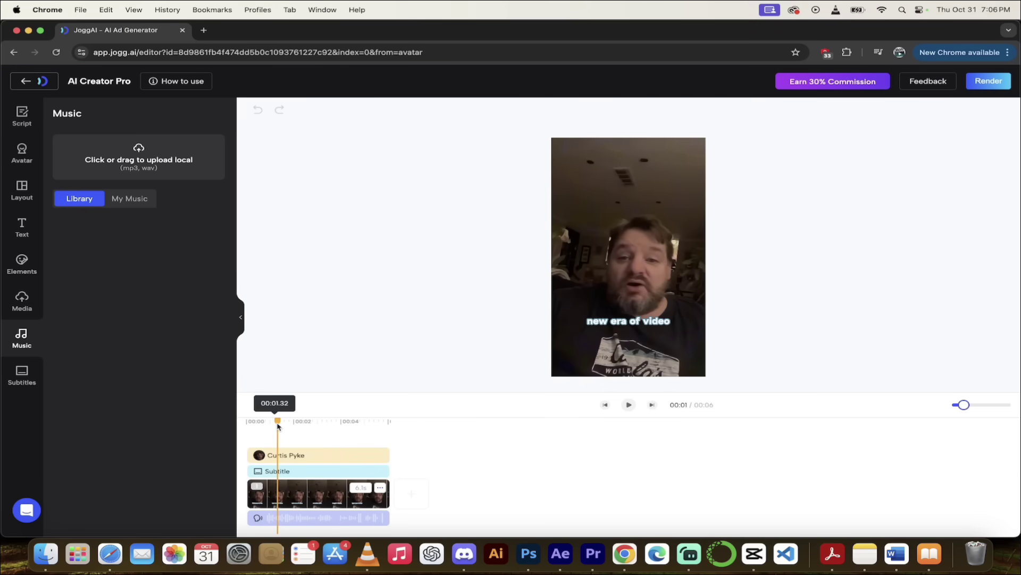
left_click_drag(277, 423, 246, 423)
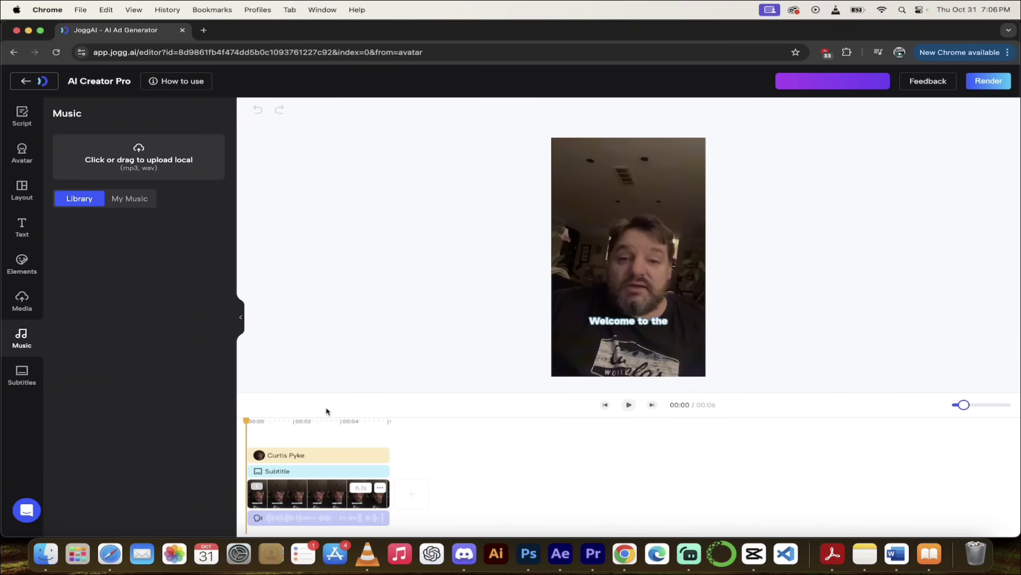
key("XF86AudioRaiseVolume")
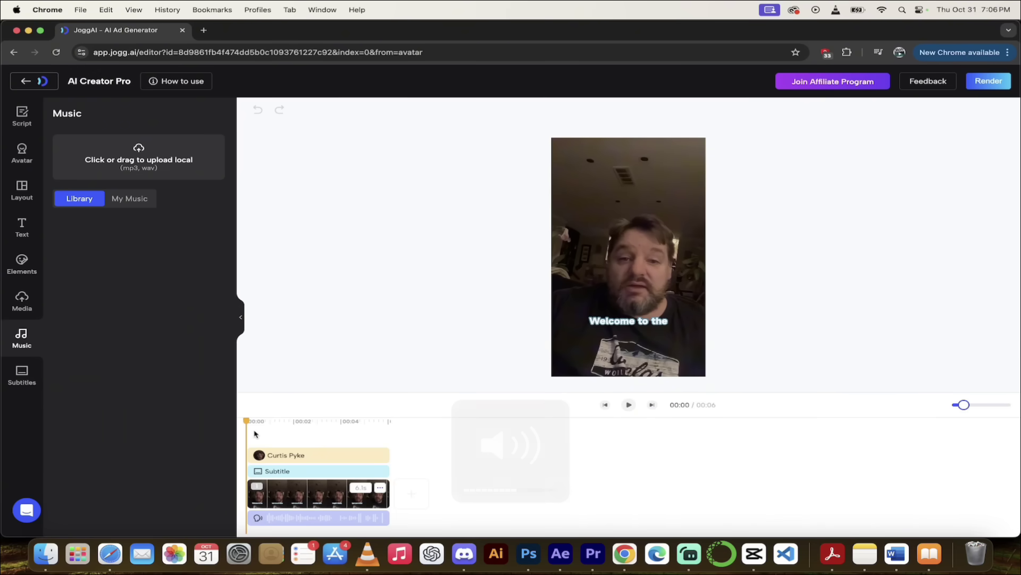
key("space")
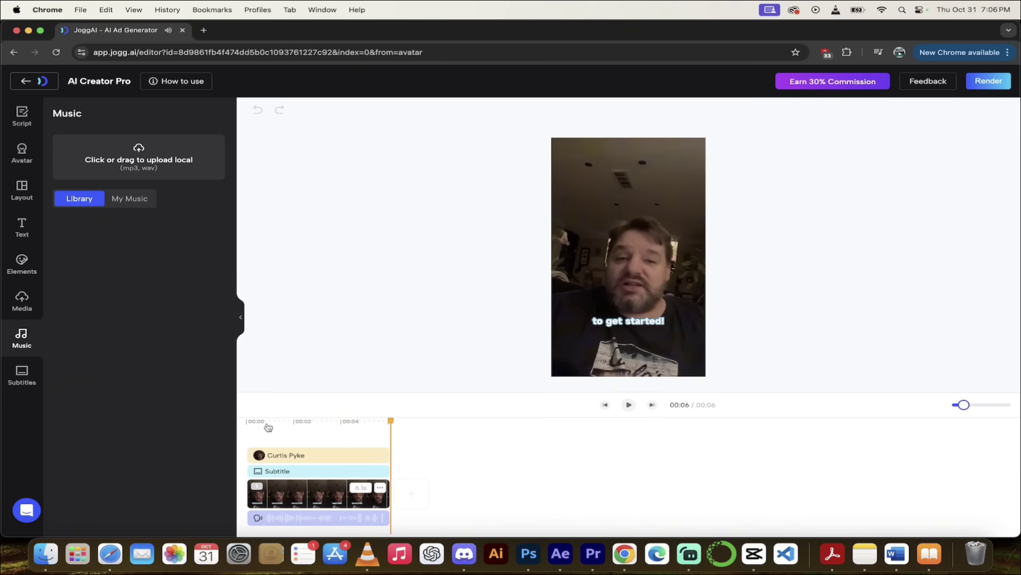
left_click_drag(345, 422, 246, 421)
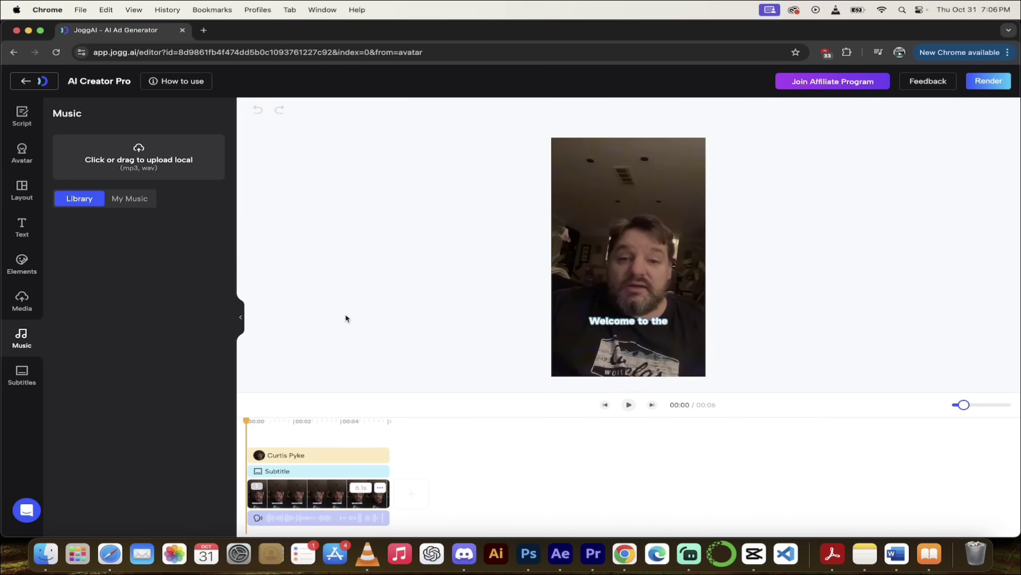
left_click(27, 81)
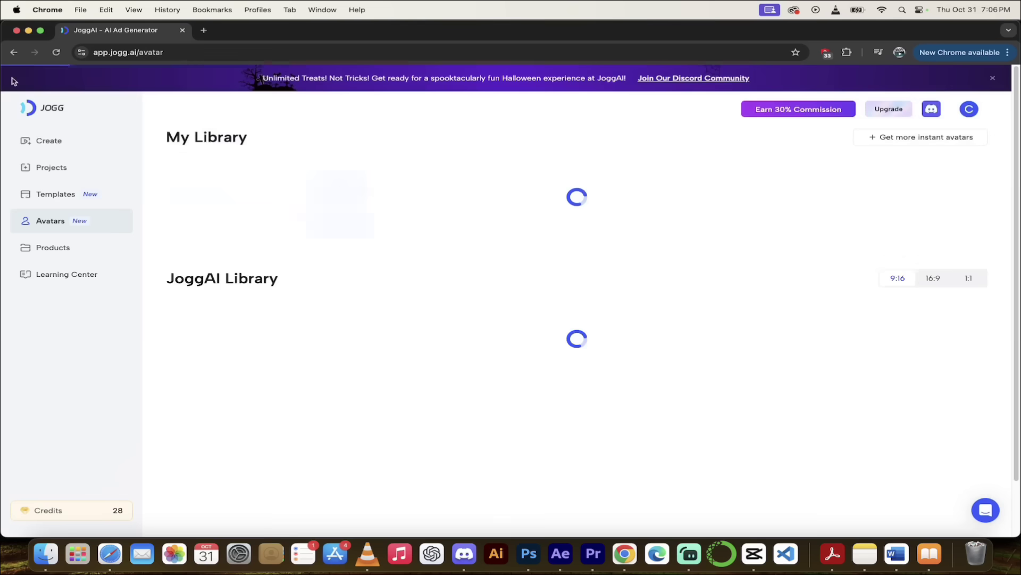